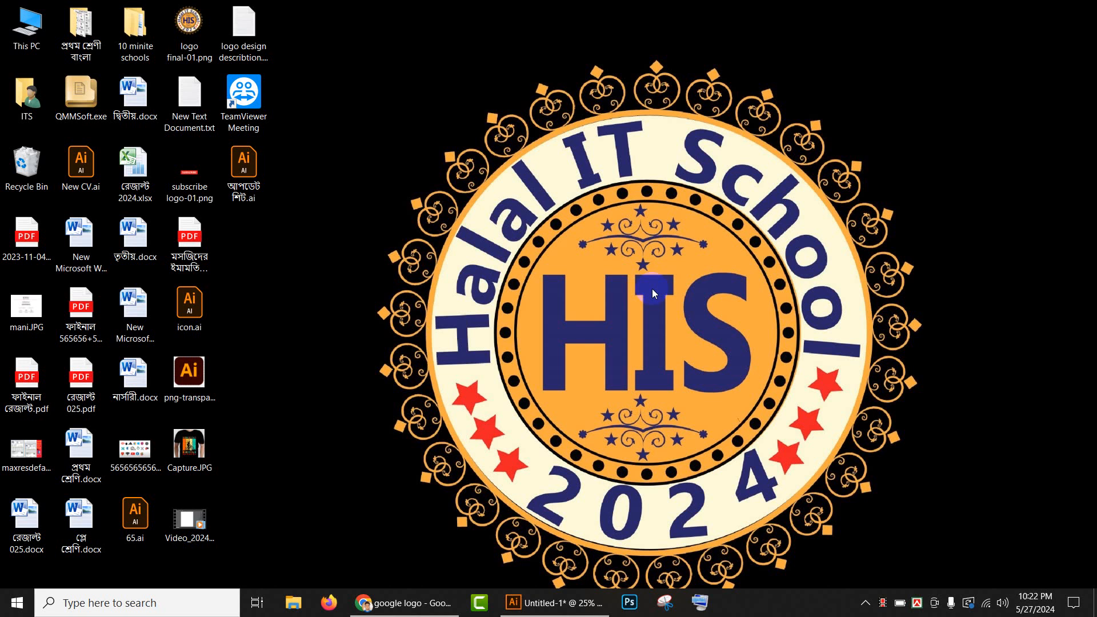
- Switch to Illustrator and examine the finished Google G and Chrome logos, the four colour rectangles and the empty artboard
click(566, 600)
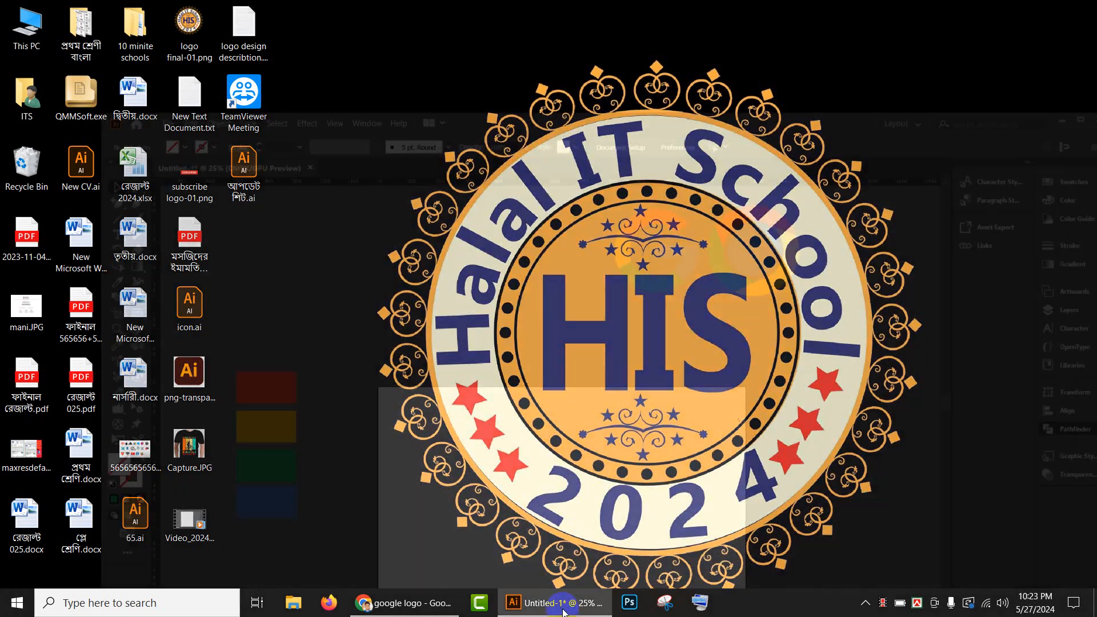
scroll(660, 292, up, 3)
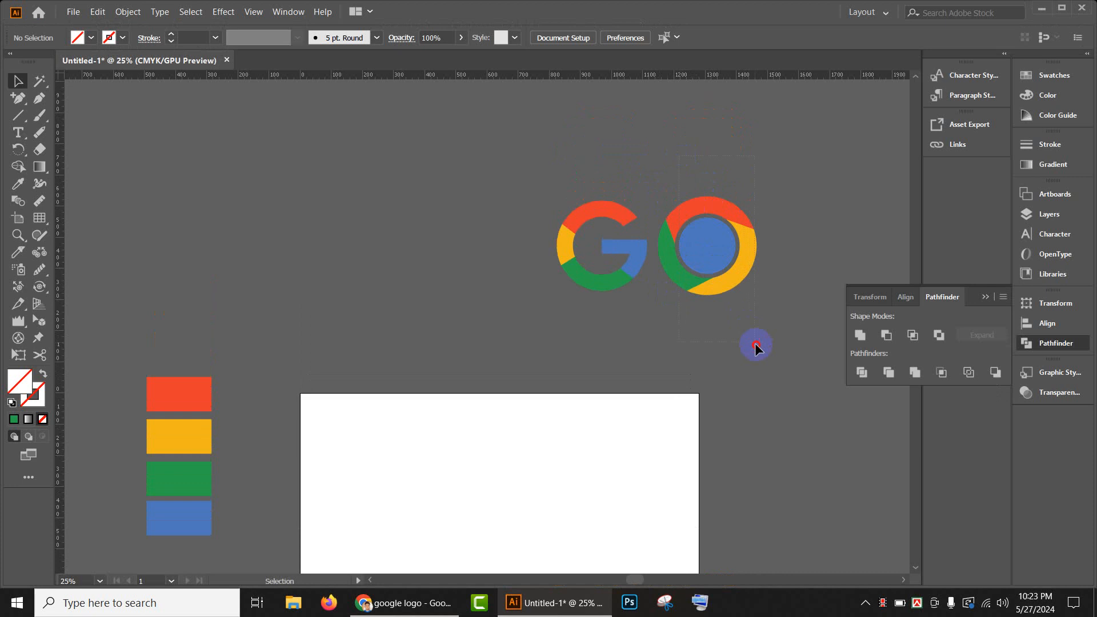
drag(756, 345, 757, 347)
drag(551, 171, 645, 355)
click(736, 365)
scroll(566, 325, down, 2)
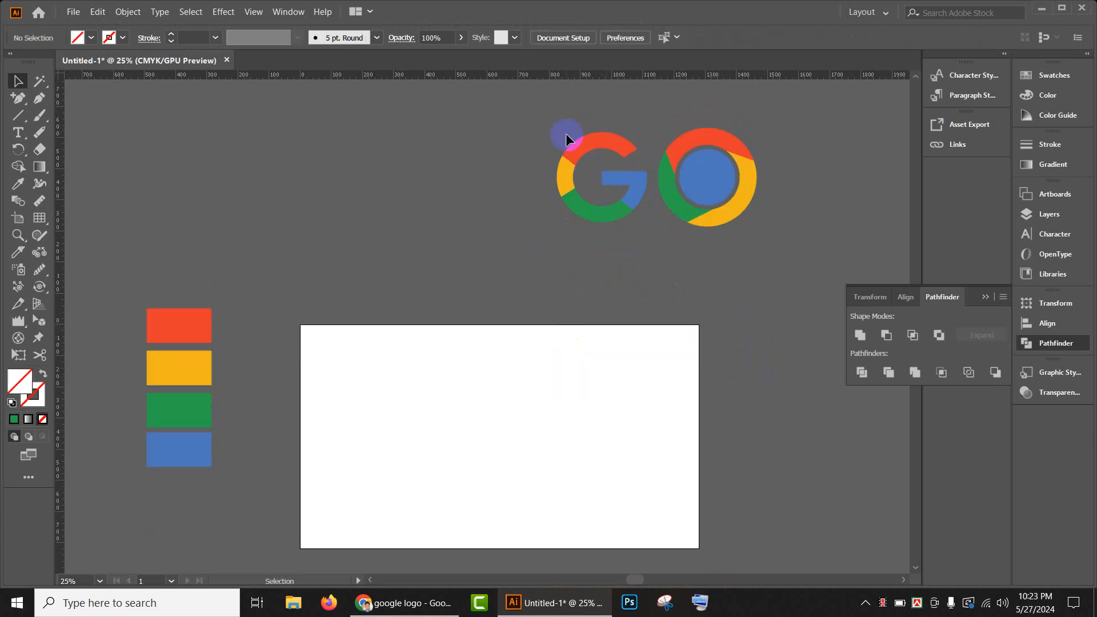
drag(567, 138, 629, 252)
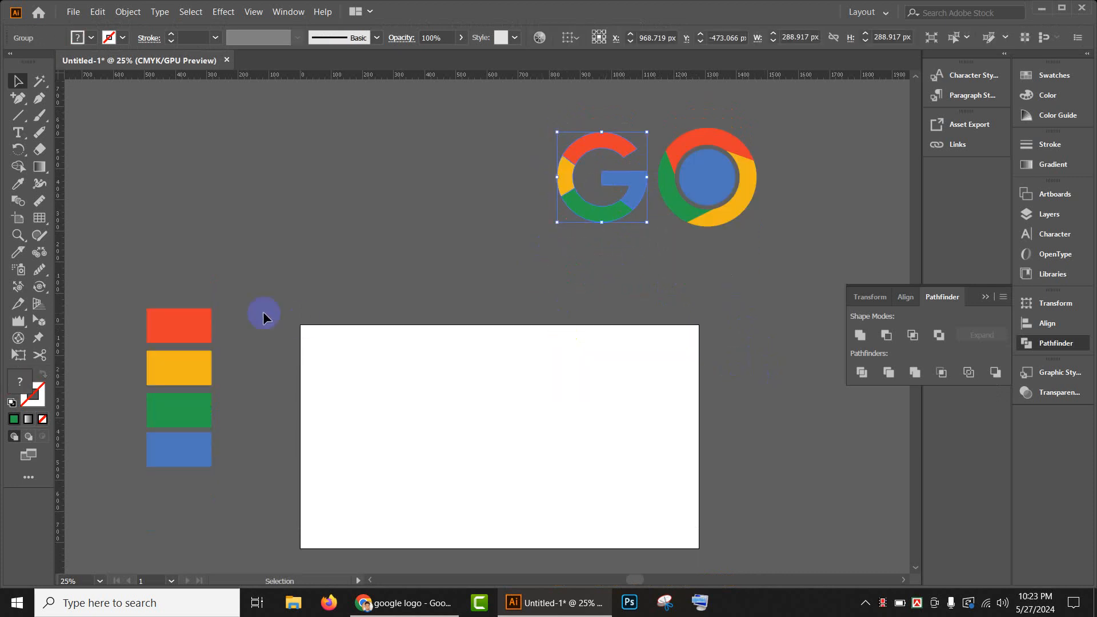
scroll(263, 314, down, 2)
scroll(294, 300, up, 2)
scroll(371, 282, down, 1)
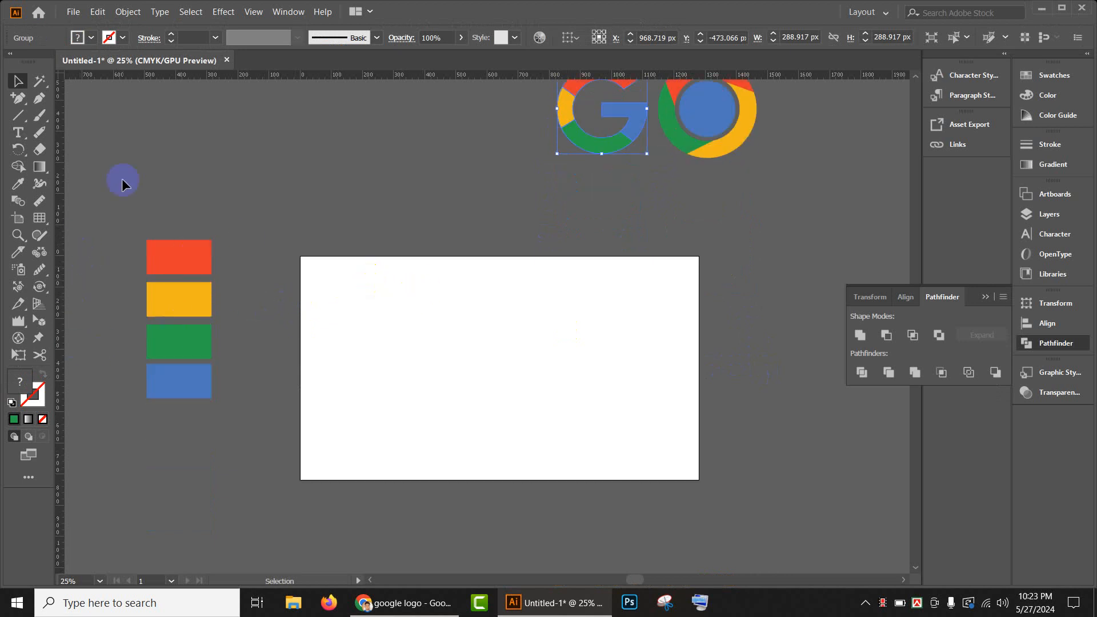
scroll(224, 214, up, 1)
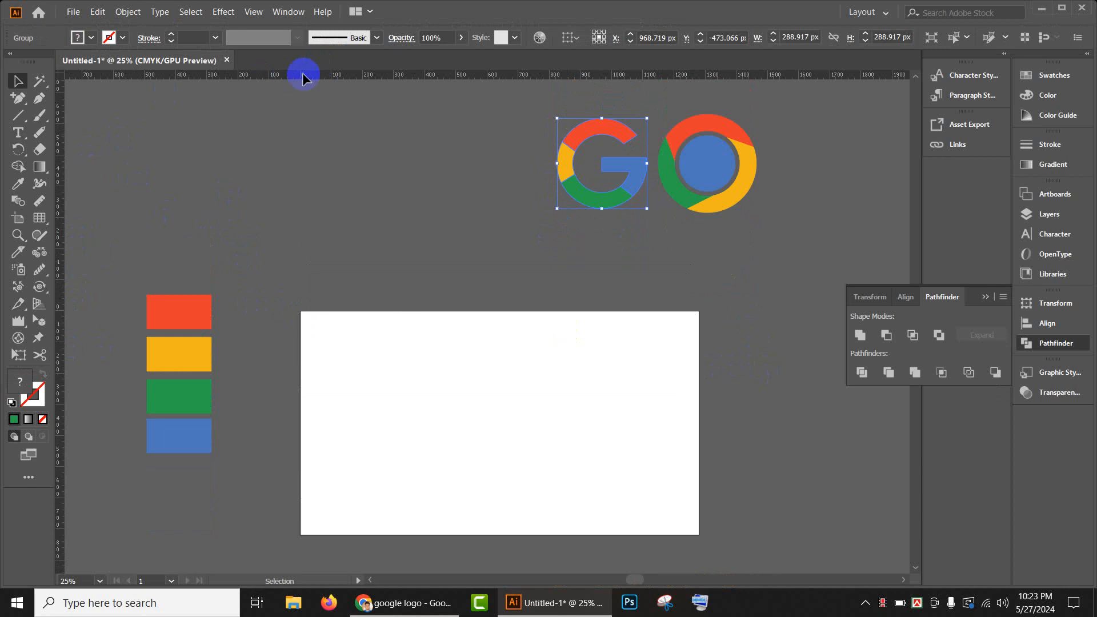
click(288, 11)
click(248, 152)
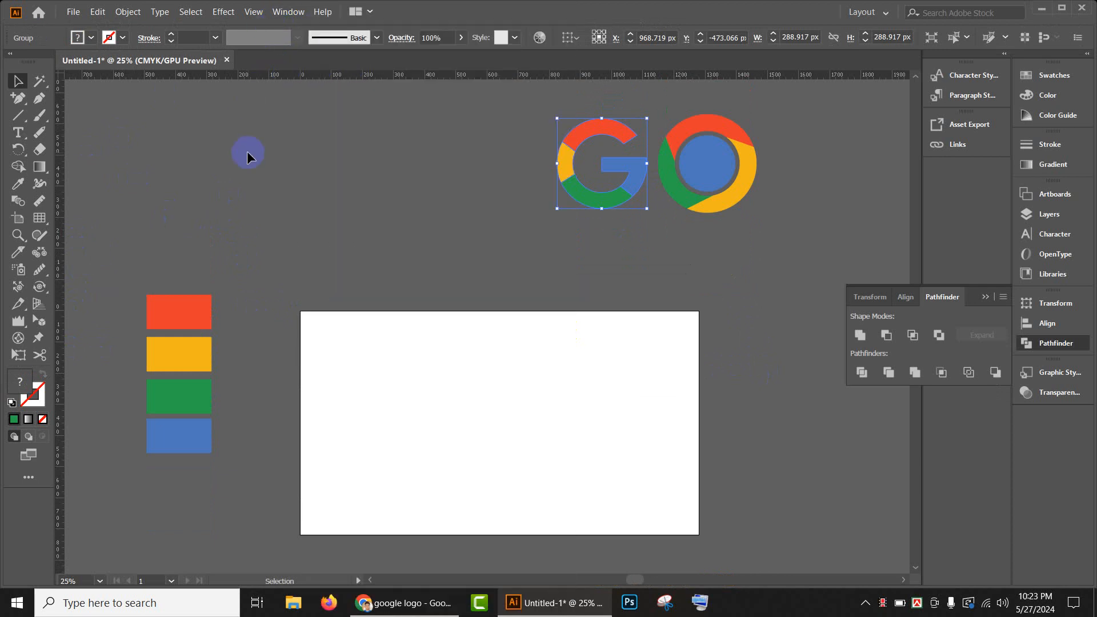
click(247, 155)
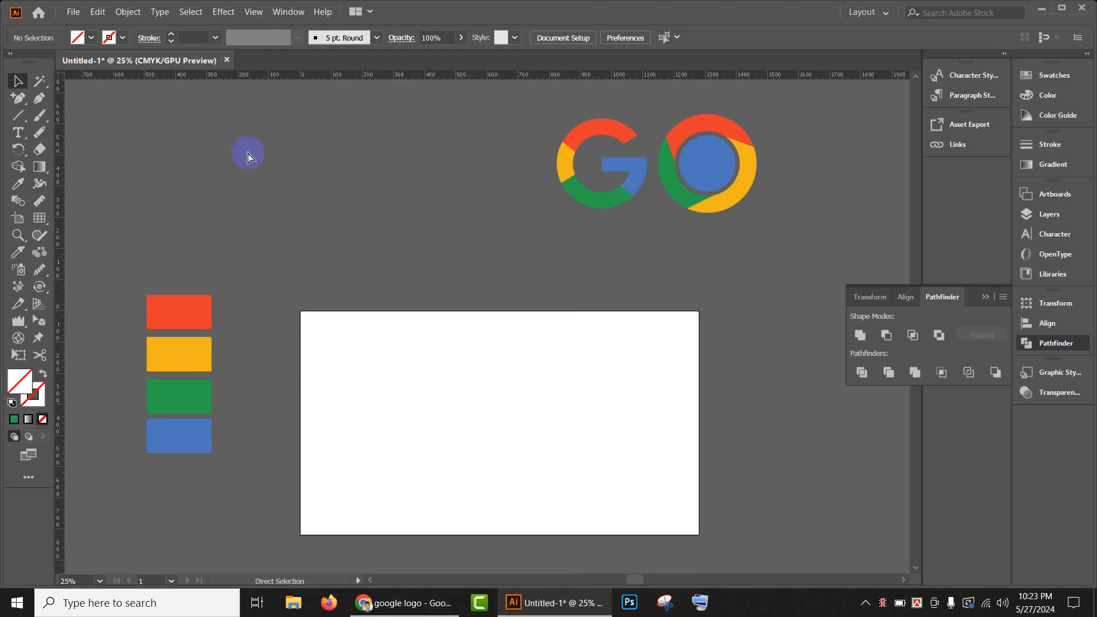
- Place a horizontal and a vertical ruler guide crossing near the artboard's centre, and lock the guides
key(ctrl+r)
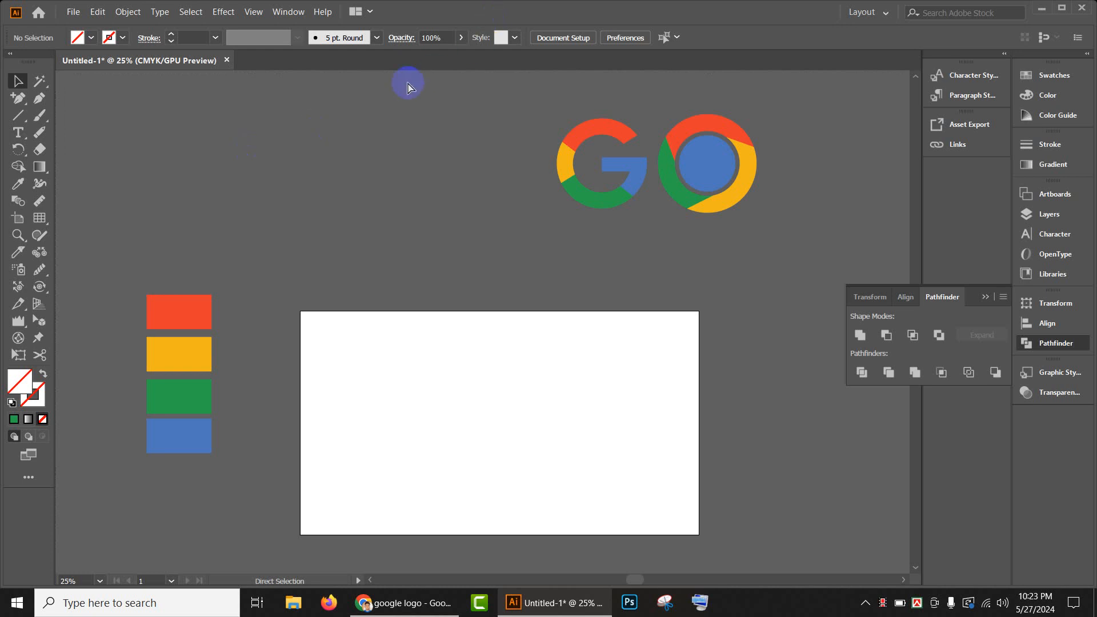
key(ctrl+r)
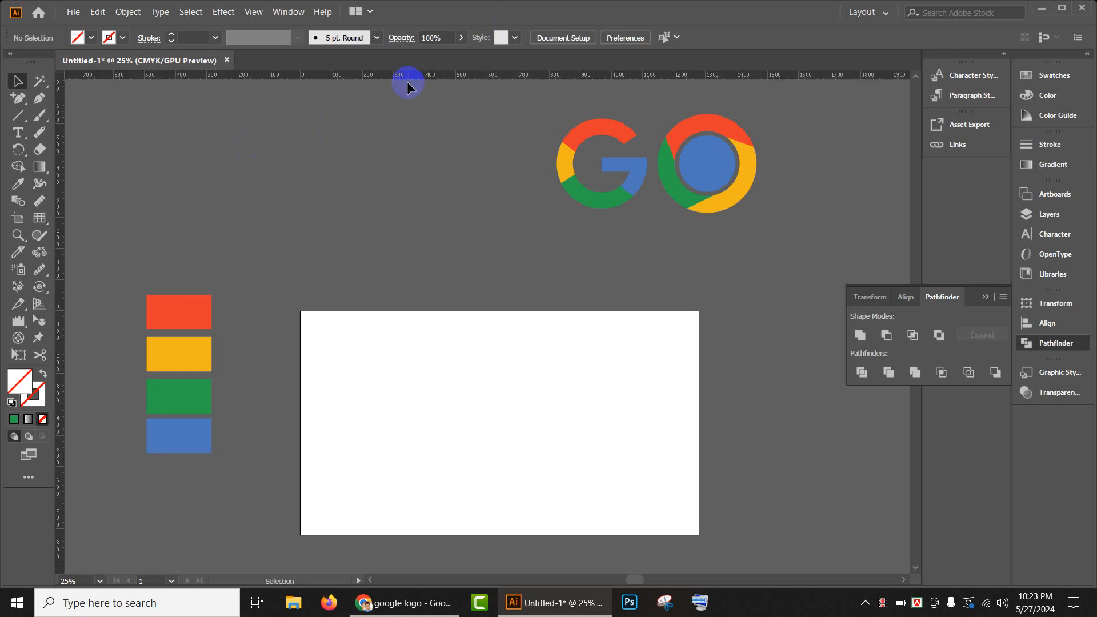
drag(414, 73, 424, 411)
drag(59, 406, 503, 478)
right_click(530, 411)
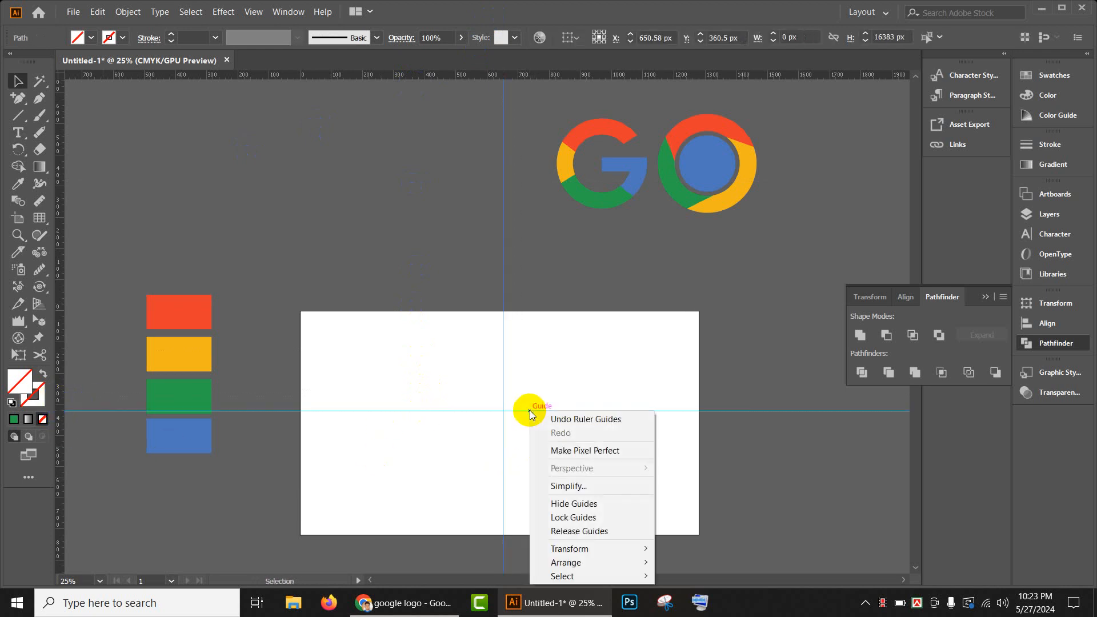
click(568, 517)
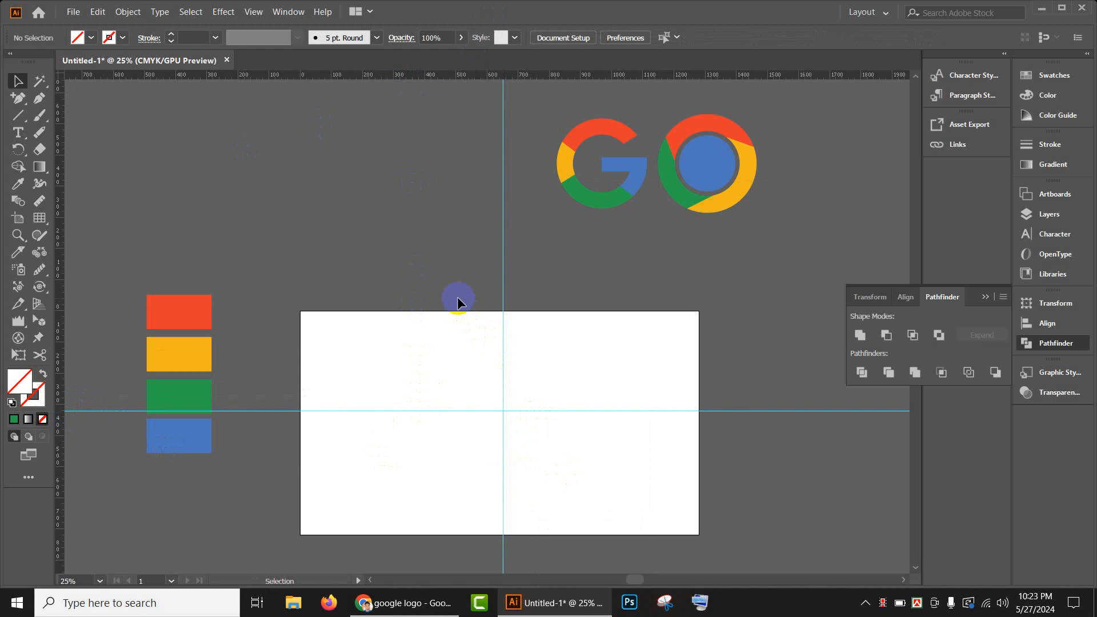
- Draw a circle about 274 px in diameter centred on the guide intersection and fill it with dark blue
scroll(435, 275, down, 2)
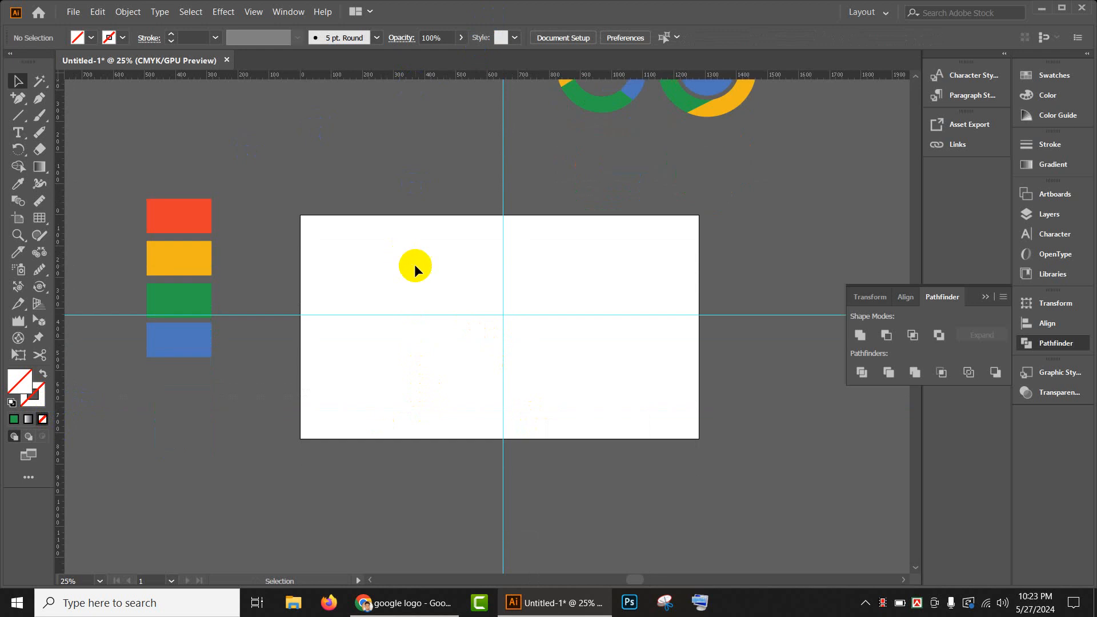
click(19, 117)
click(68, 133)
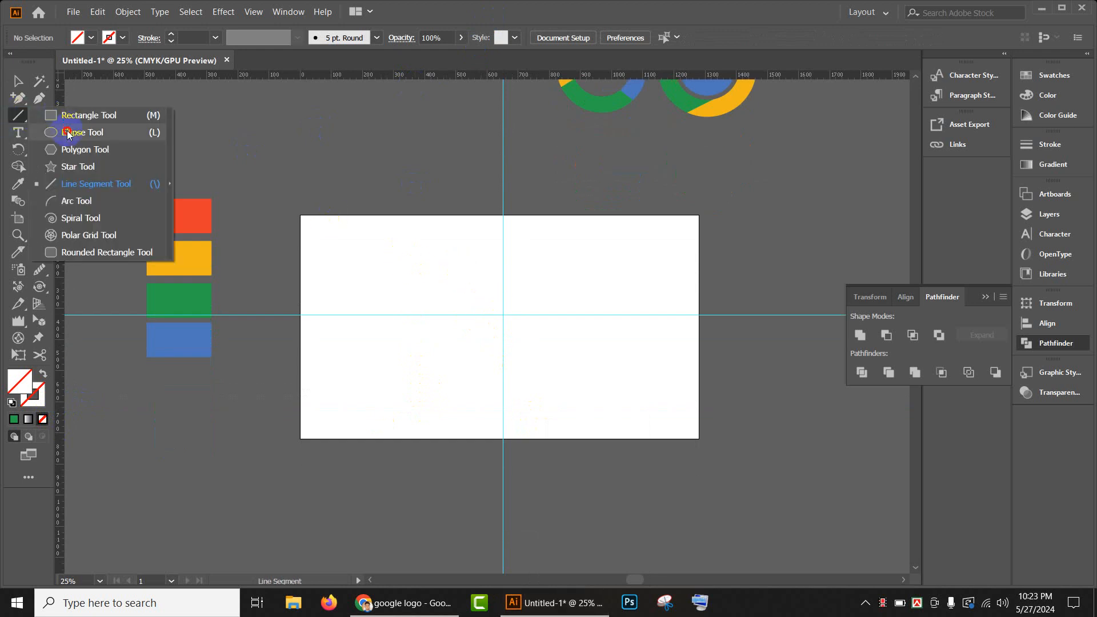
scroll(503, 314, up, 3)
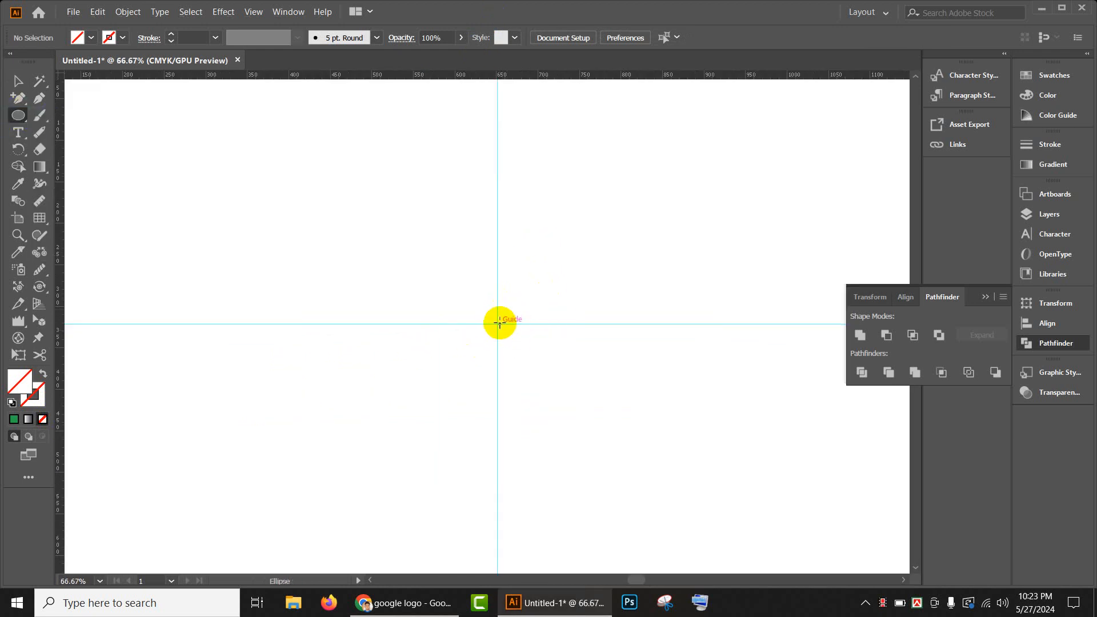
drag(497, 323, 571, 438)
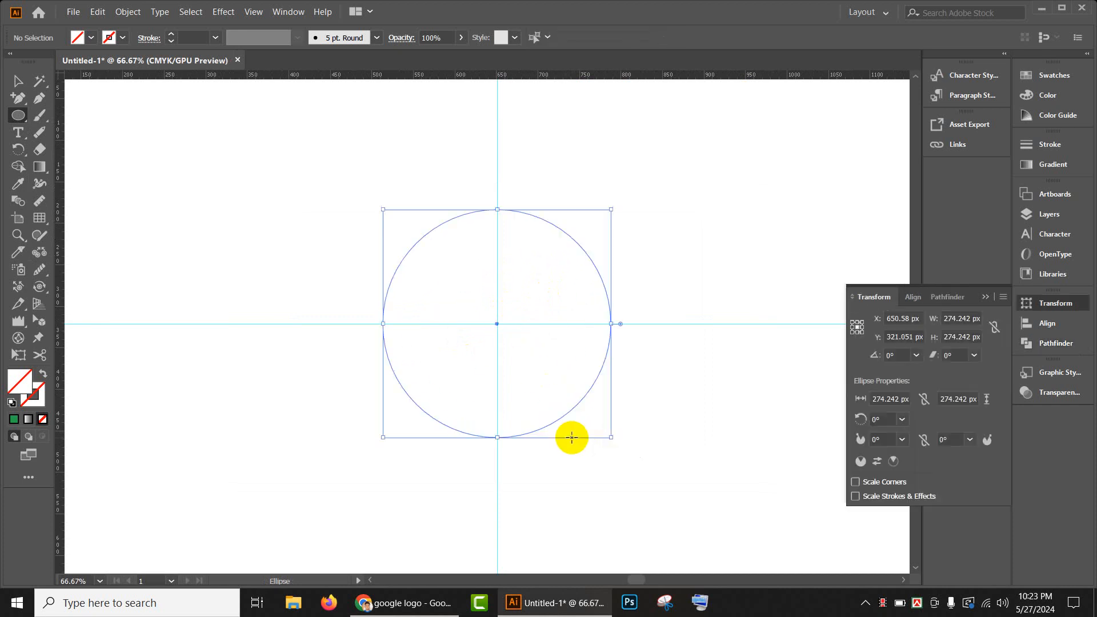
click(93, 36)
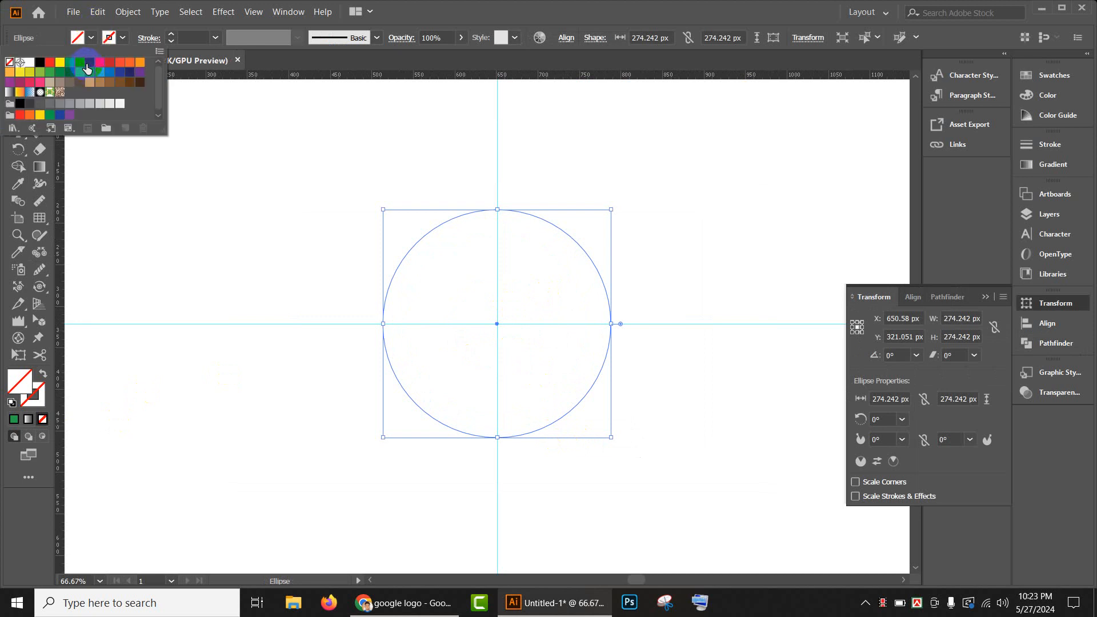
click(86, 64)
click(385, 149)
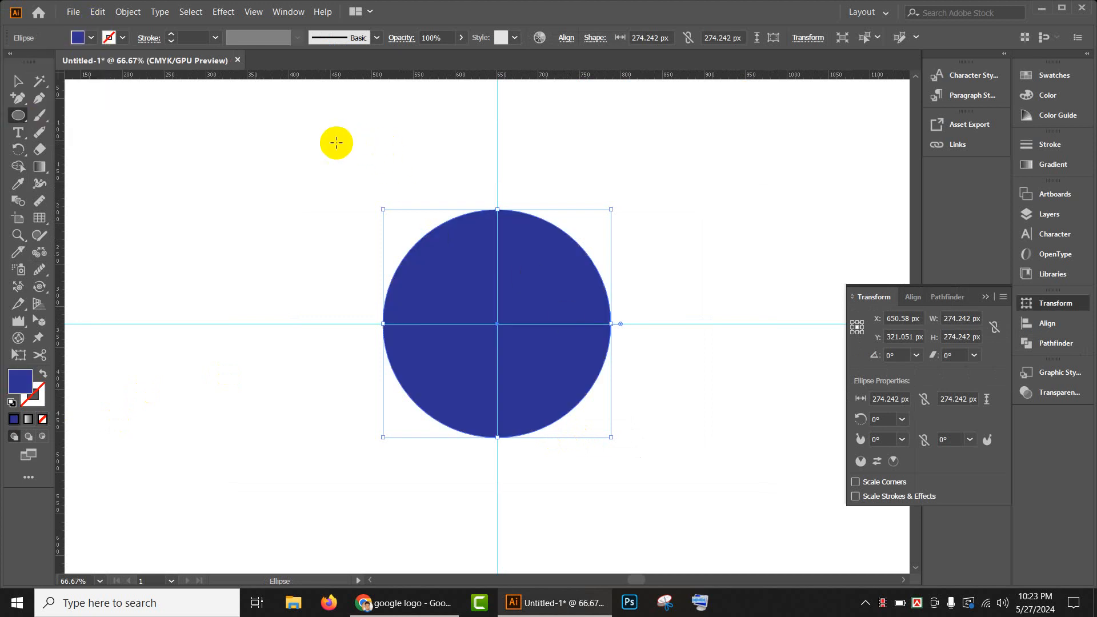
- Enlarge the blue circle from its centre to about 374 px and create a smaller concentric copy inside it
click(18, 80)
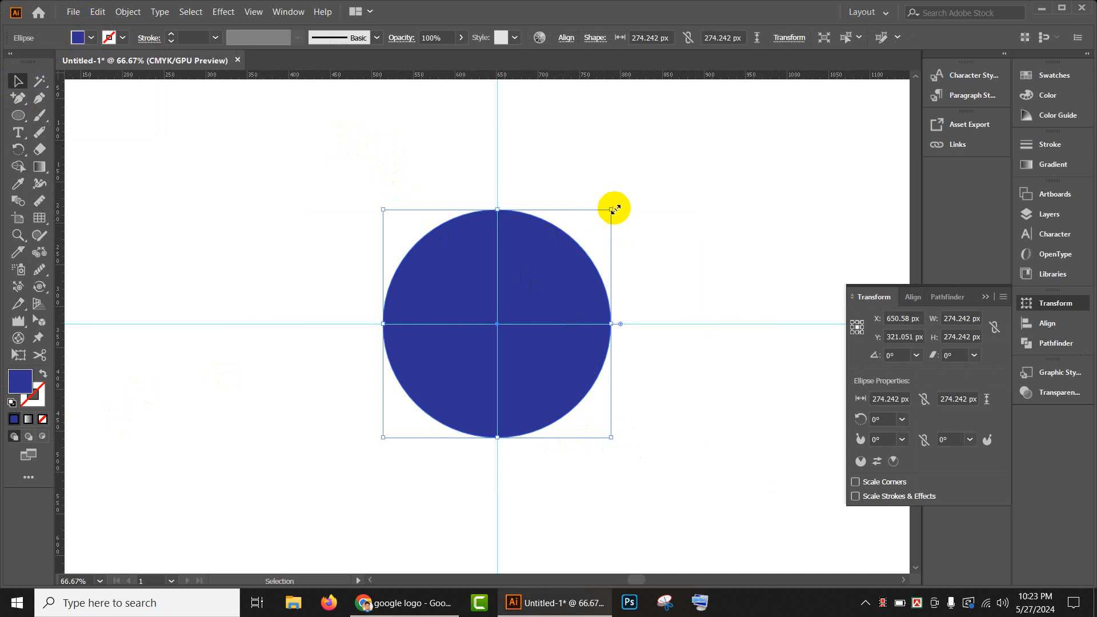
drag(611, 210, 653, 168)
key(a)
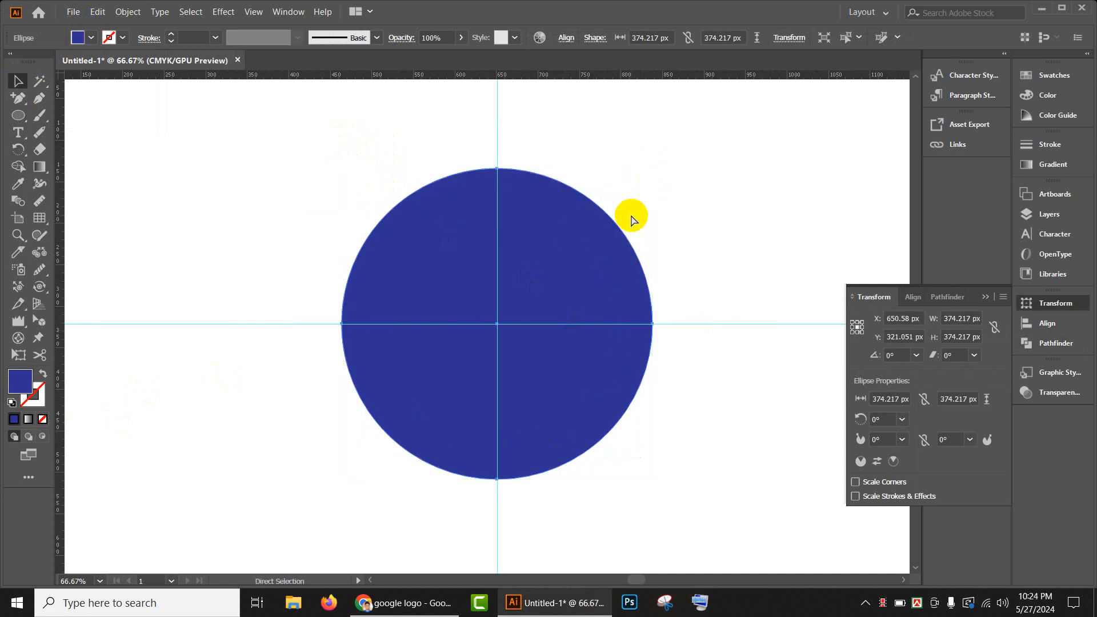
key(v)
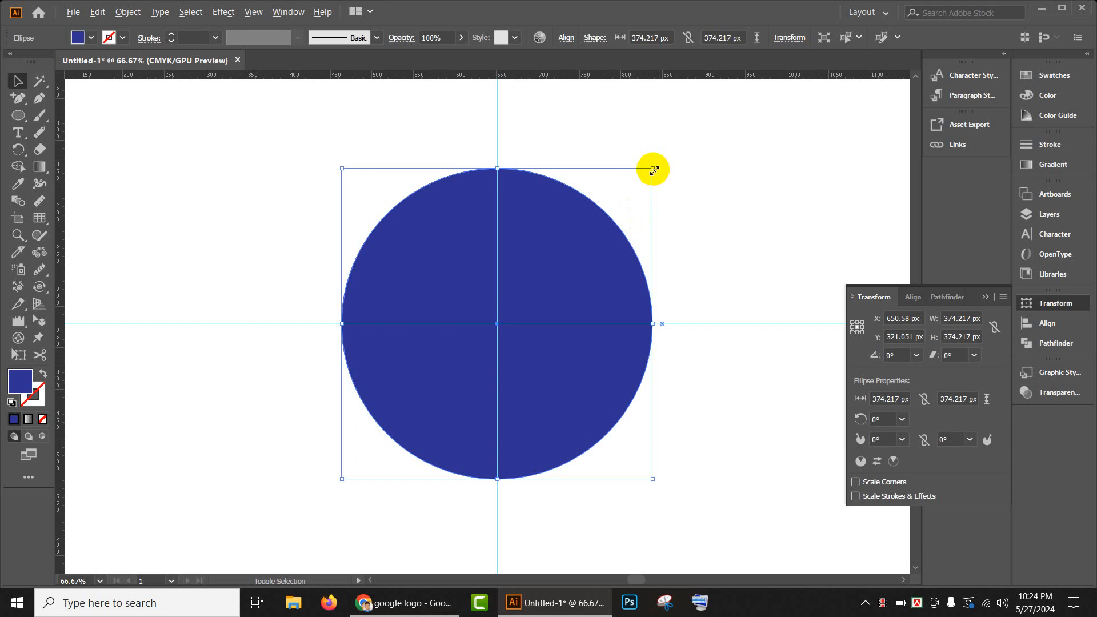
drag(653, 169, 628, 229)
- Subtract the inner circle from the outer one with Pathfinder's Minus Front to form a ring
drag(382, 187, 666, 428)
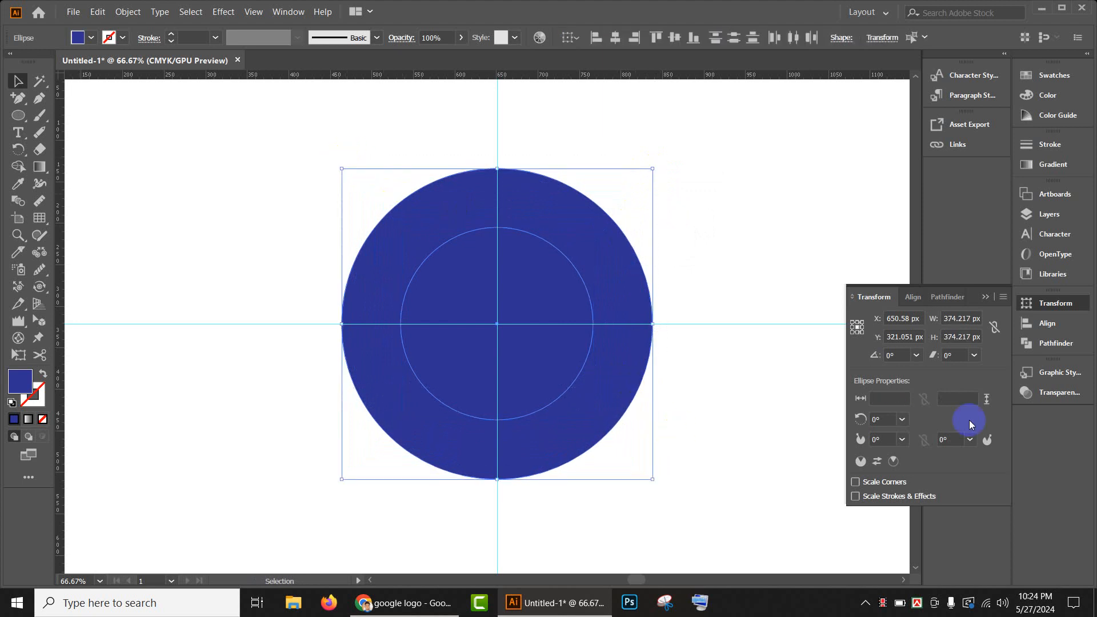
click(1049, 344)
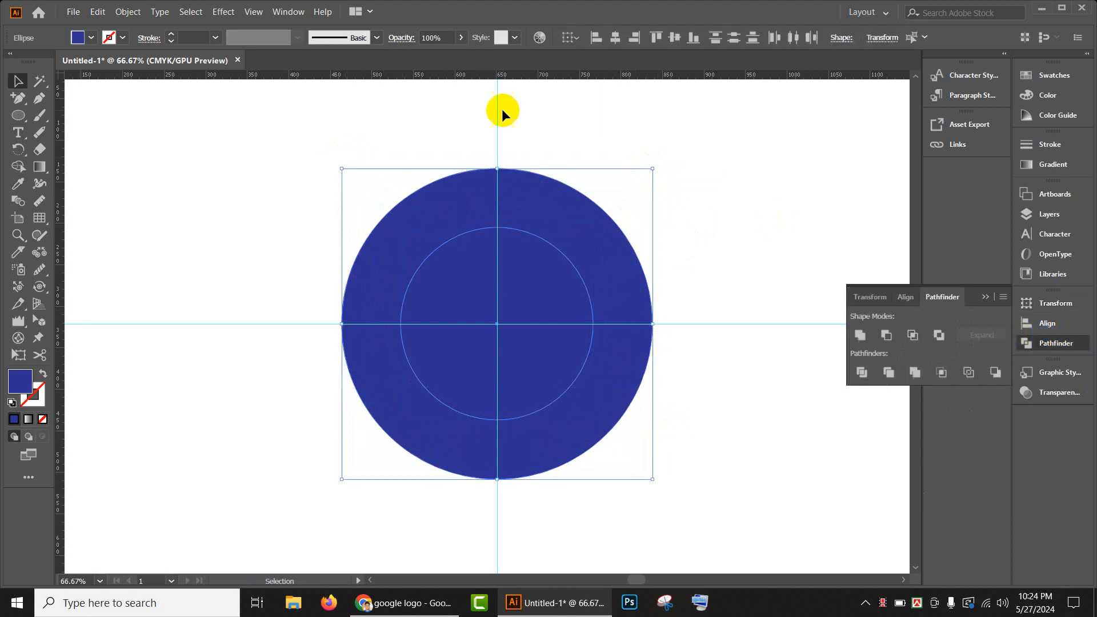
click(289, 12)
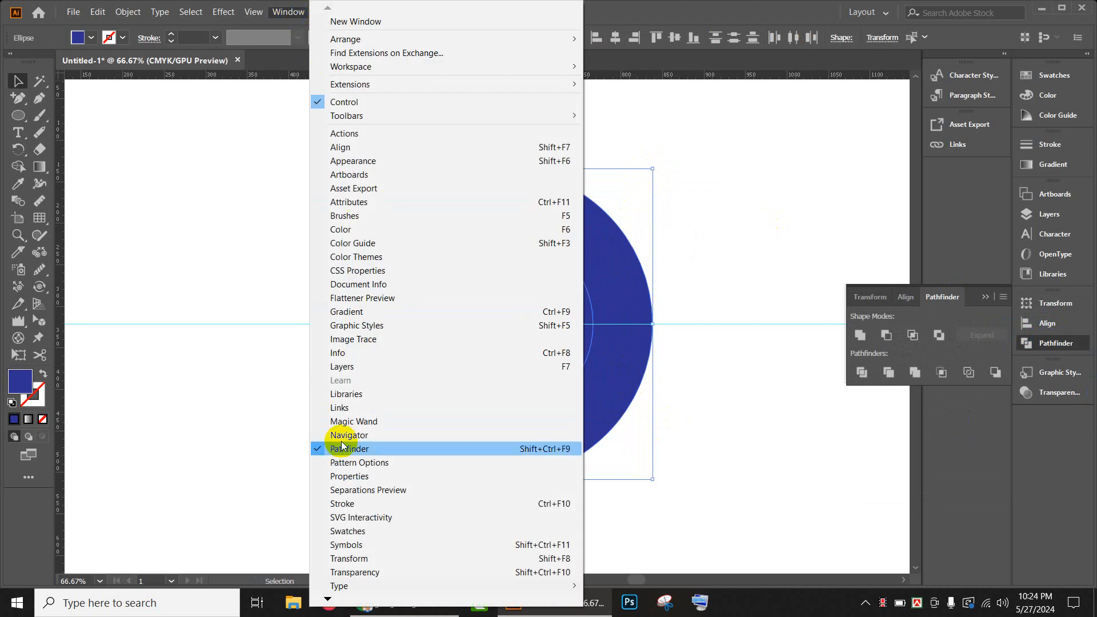
click(1067, 345)
click(1067, 345)
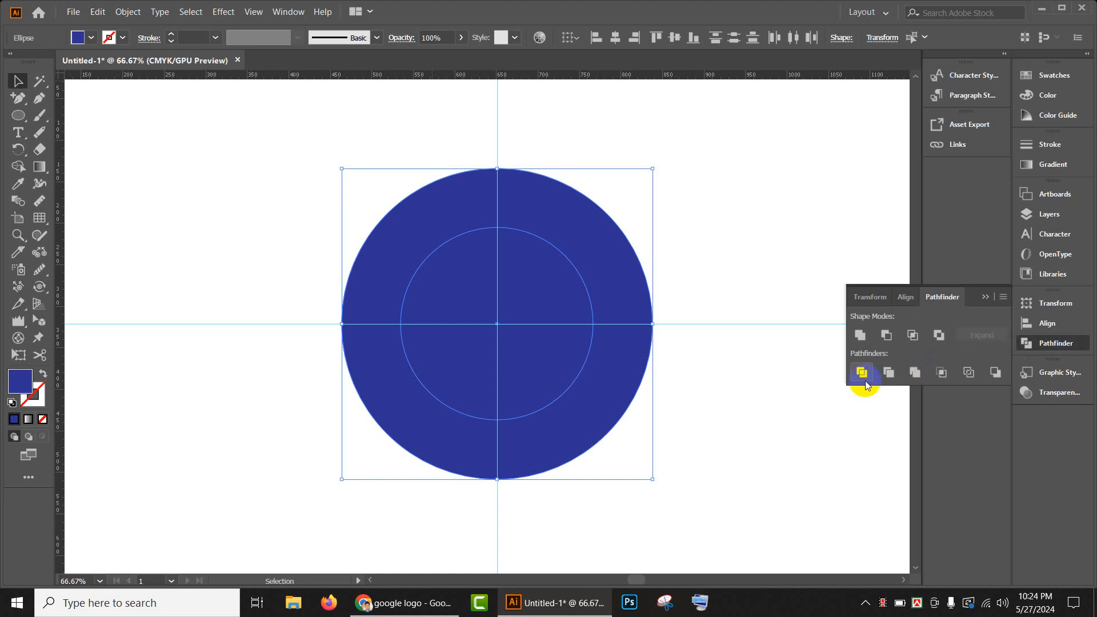
click(886, 335)
click(671, 247)
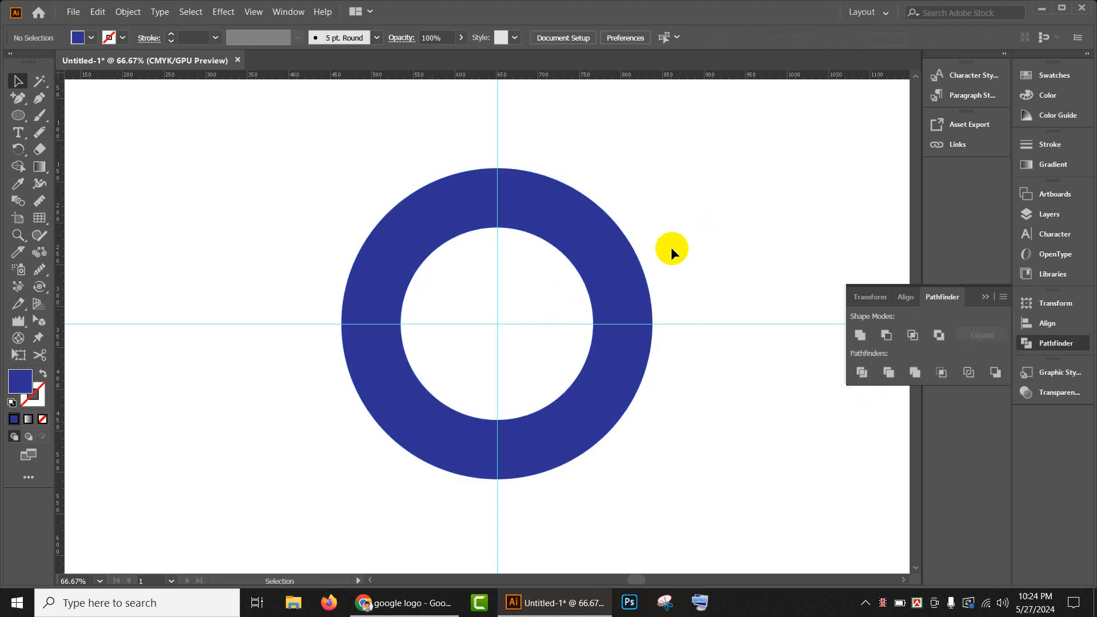
- Draw a blue rectangle about 210 by 50 px from the vertical guide rightward across the ring's right side
drag(16, 121, 63, 116)
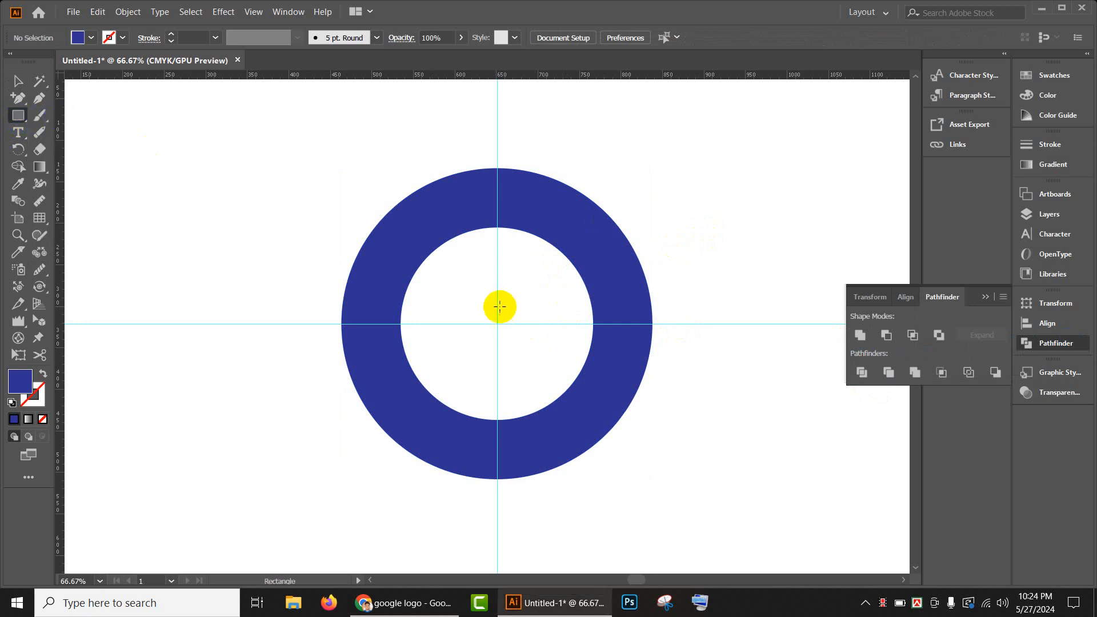
drag(498, 314, 671, 356)
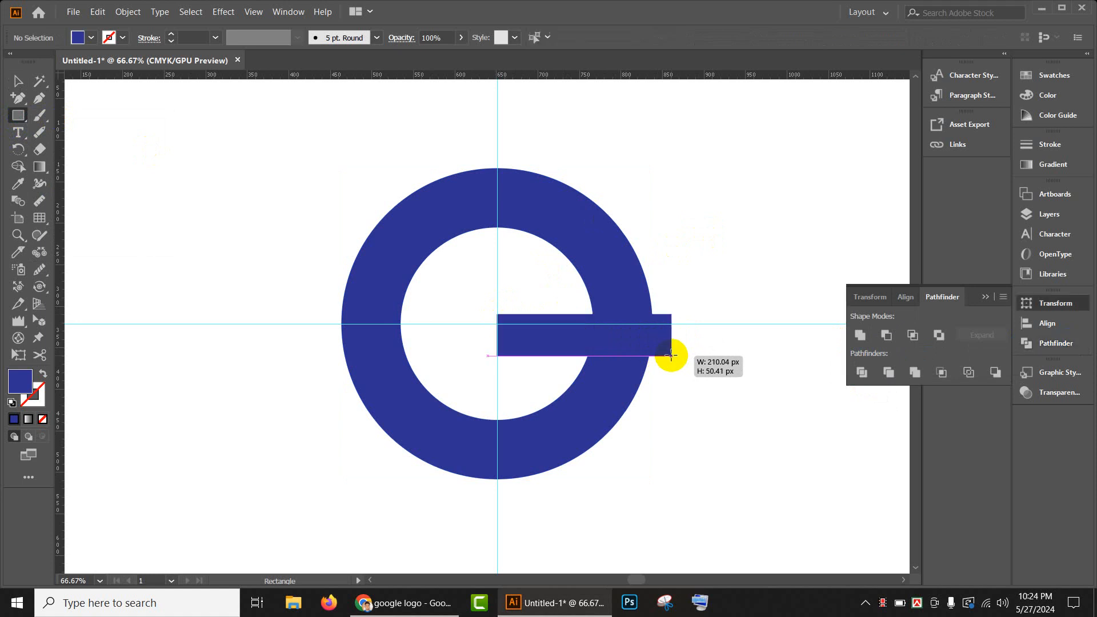
click(19, 80)
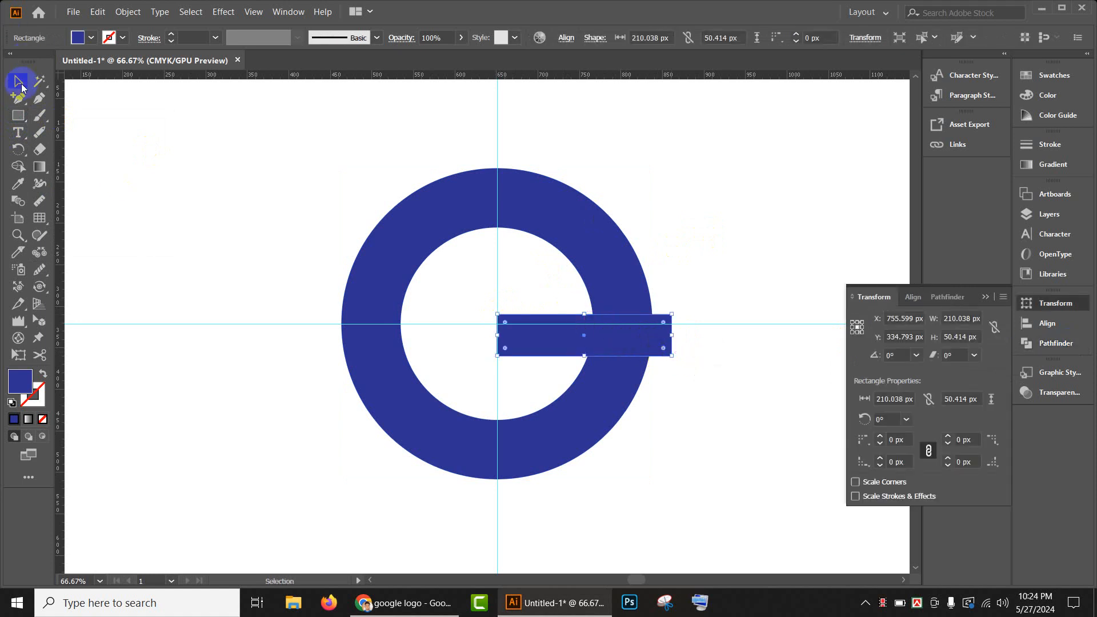
- Extend the rectangle upward to about 57 px high and nudge it slightly upward
drag(586, 316, 607, 311)
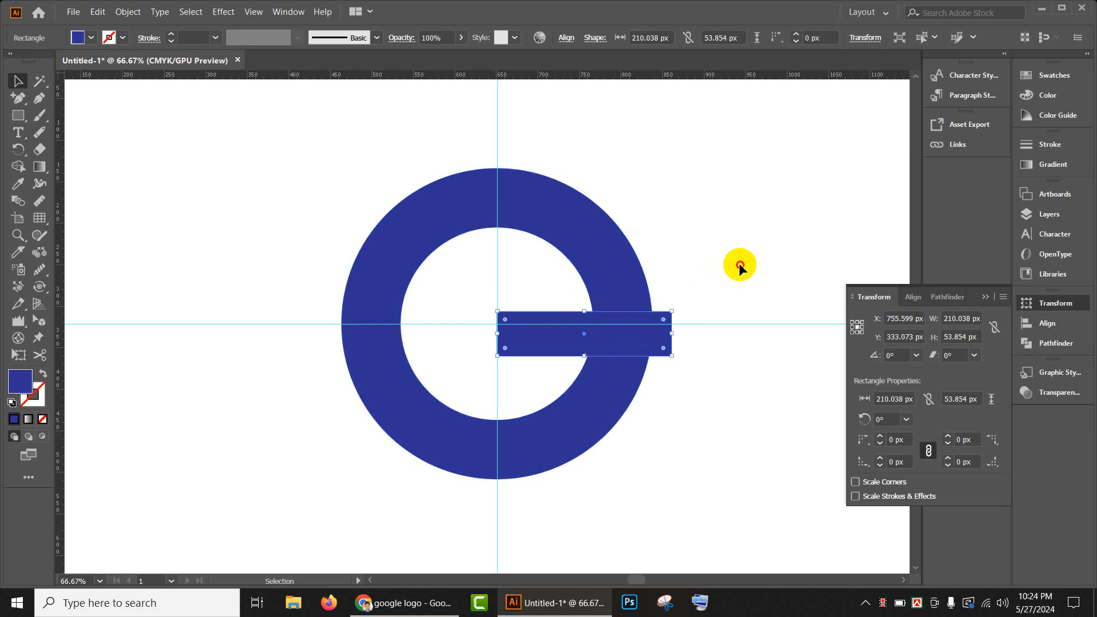
drag(739, 264, 702, 306)
click(506, 321)
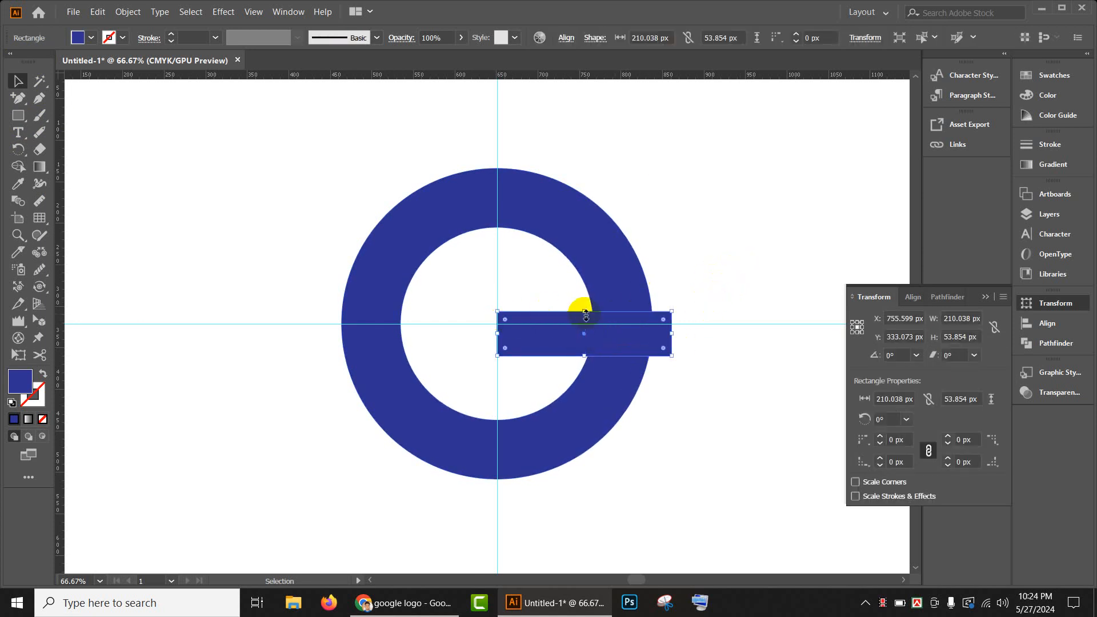
drag(585, 314, 583, 309)
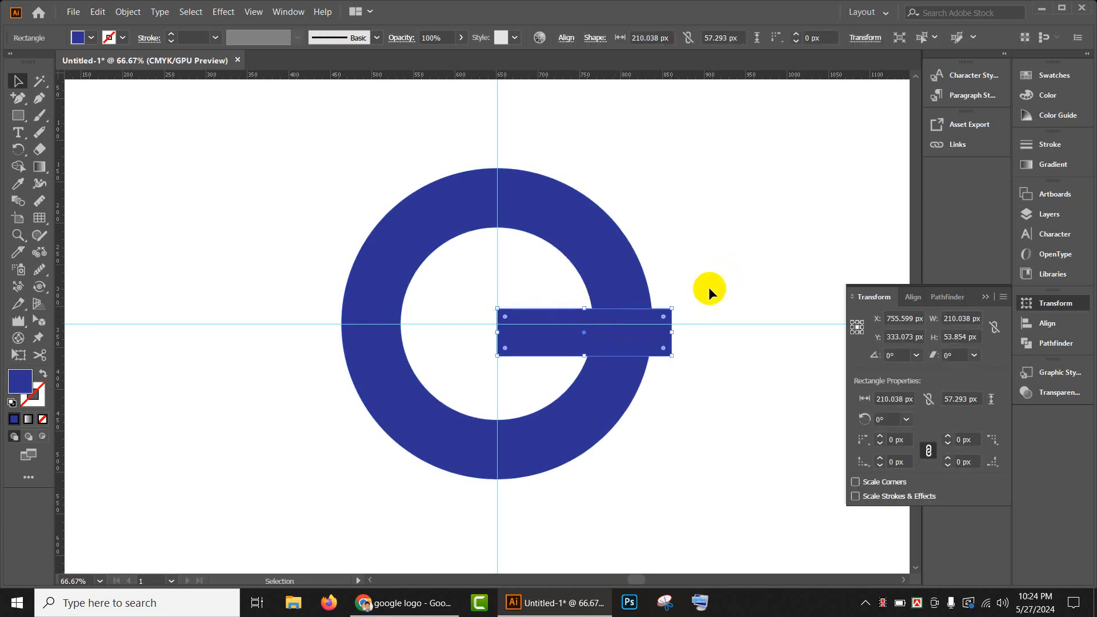
click(709, 287)
click(621, 339)
key(Up)
key(Up)
click(719, 345)
- Draw two diagonal lines crossing inside the ring: one from upper right to lower left, one about 593 px long from upper left to lower right
scroll(648, 324, down, 1)
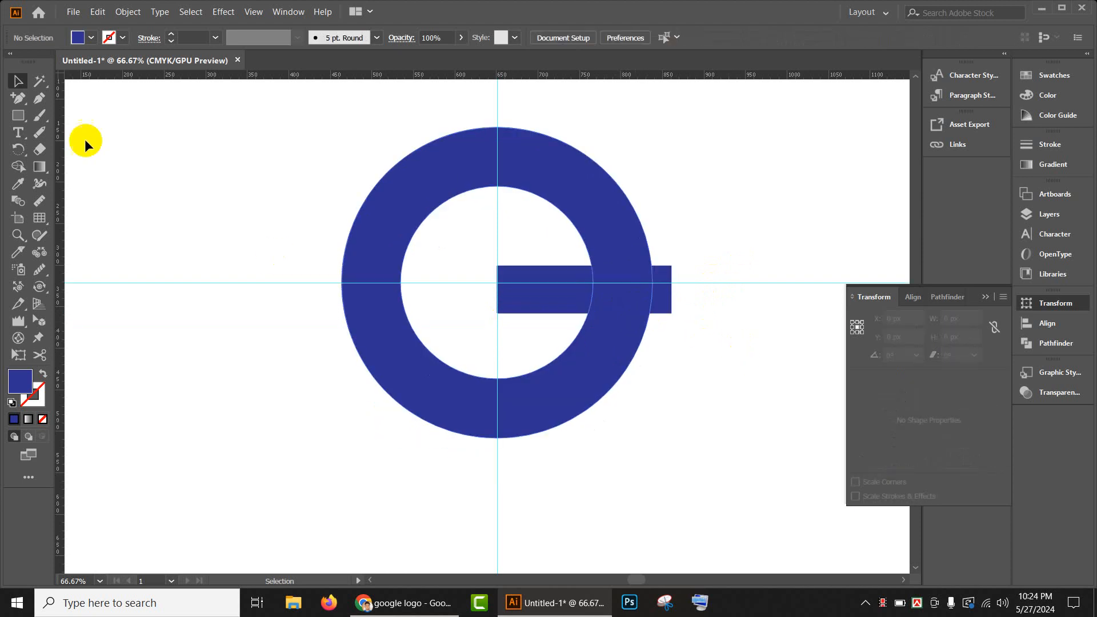
click(19, 116)
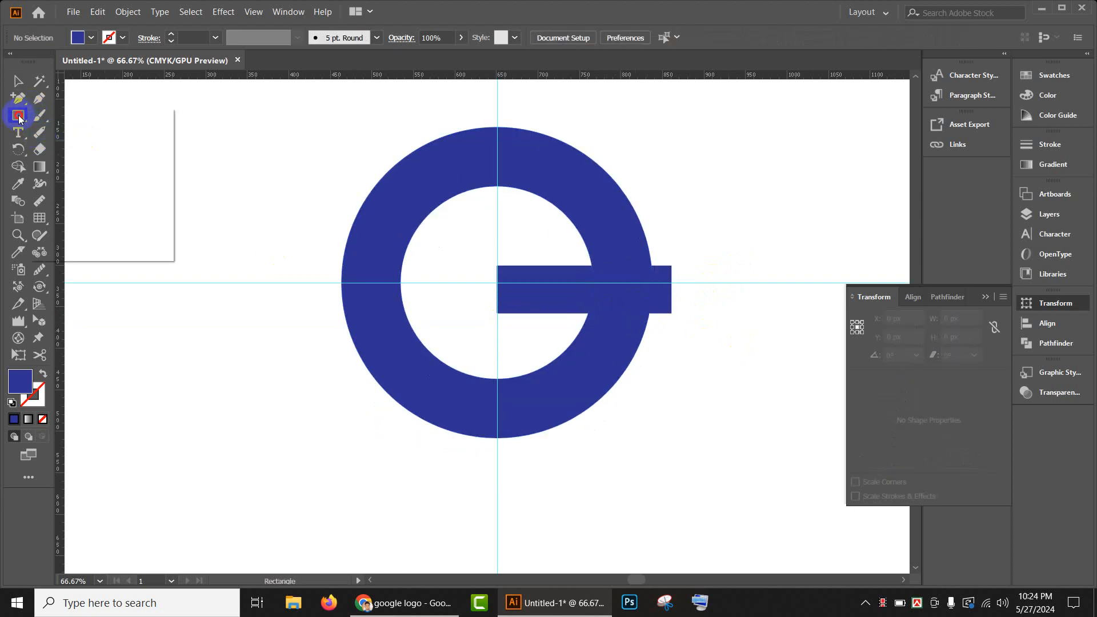
click(78, 185)
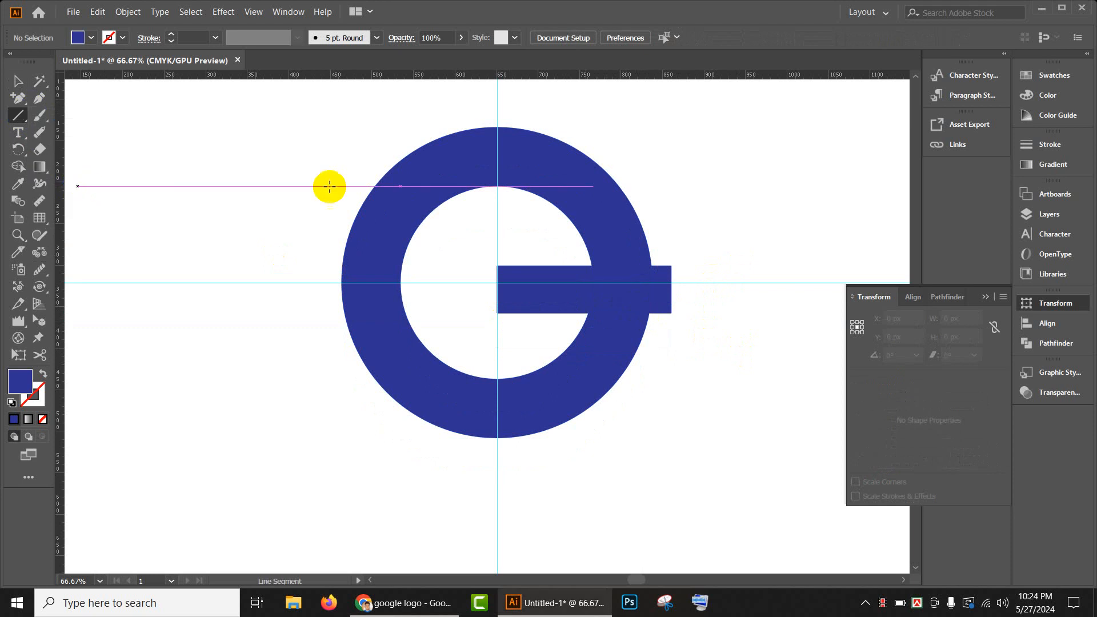
drag(659, 156, 284, 408)
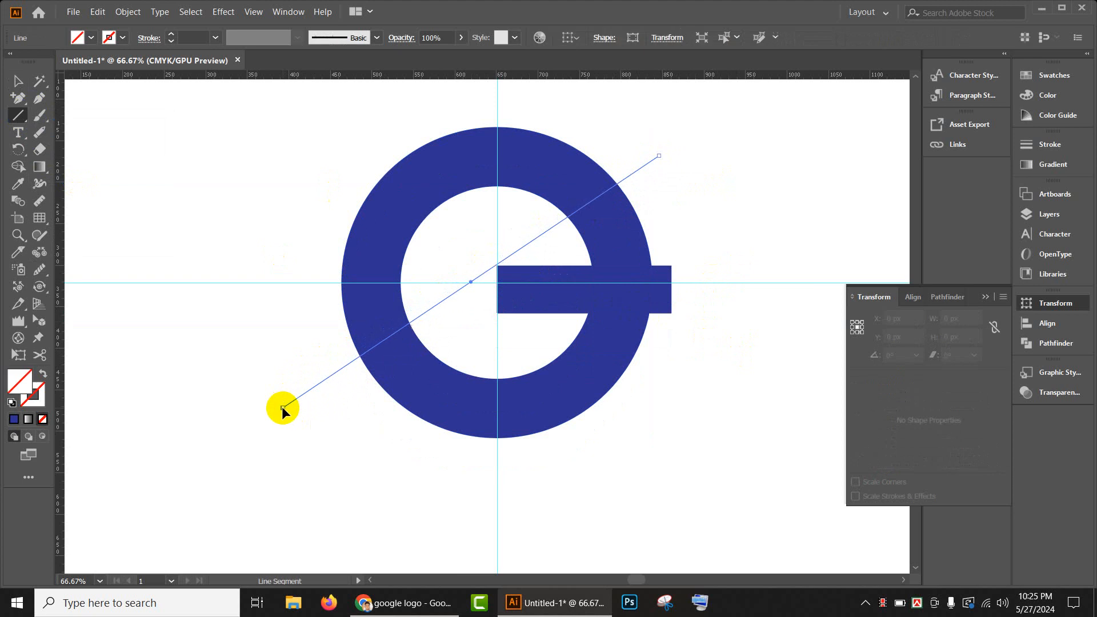
drag(301, 116, 648, 467)
- Split the ring, bar and both diagonal lines with Pathfinder's Divide, and ungroup the resulting pieces
click(18, 81)
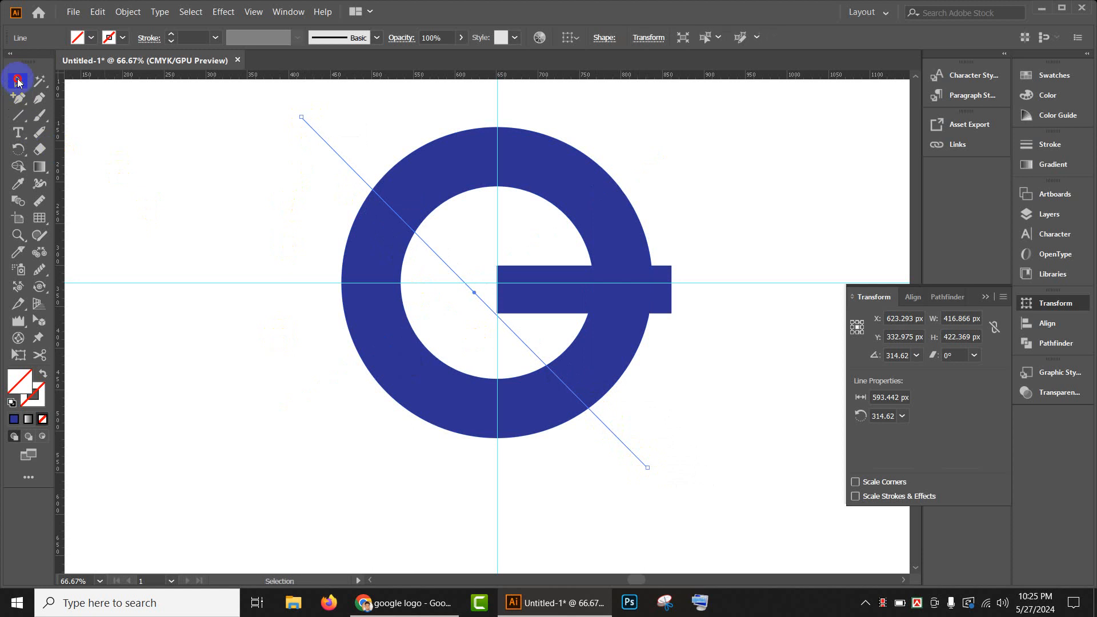
click(289, 183)
drag(213, 117, 719, 481)
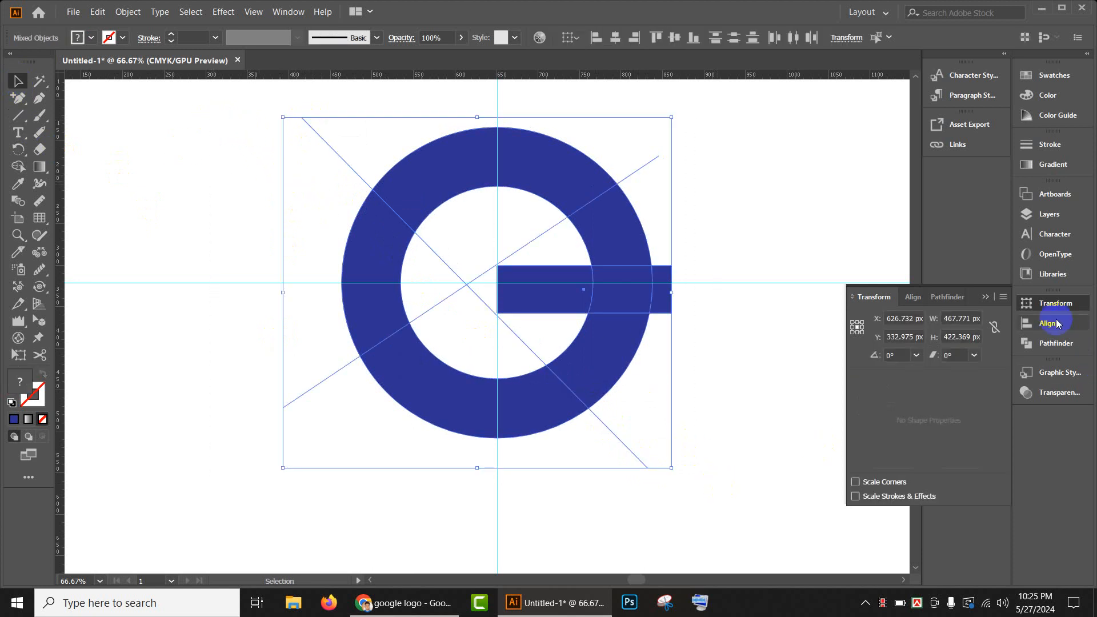
click(1056, 344)
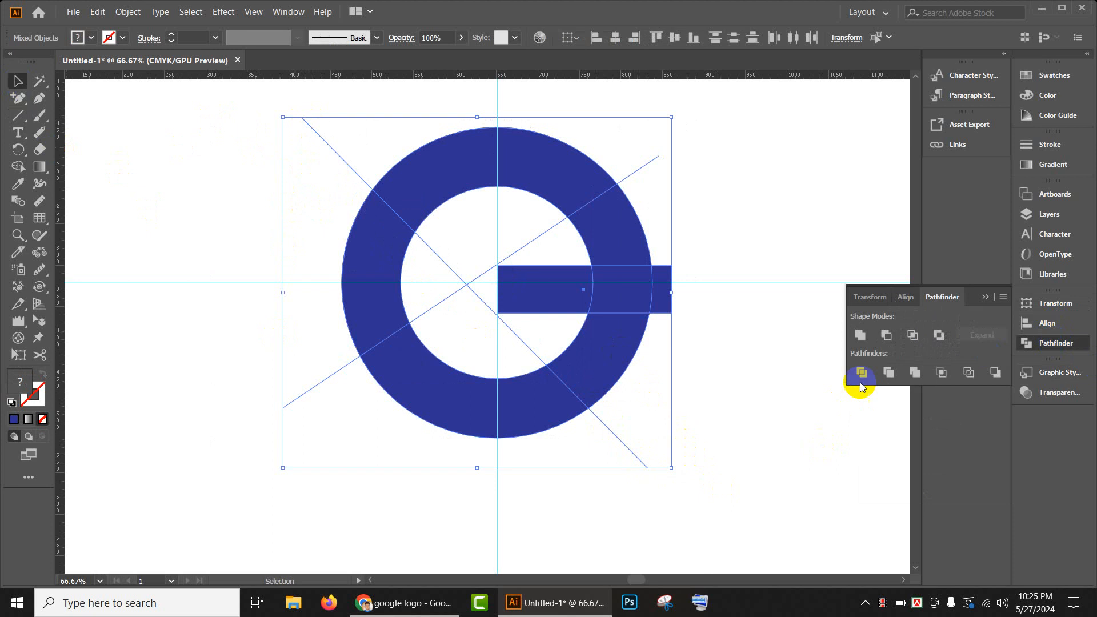
click(862, 374)
right_click(449, 282)
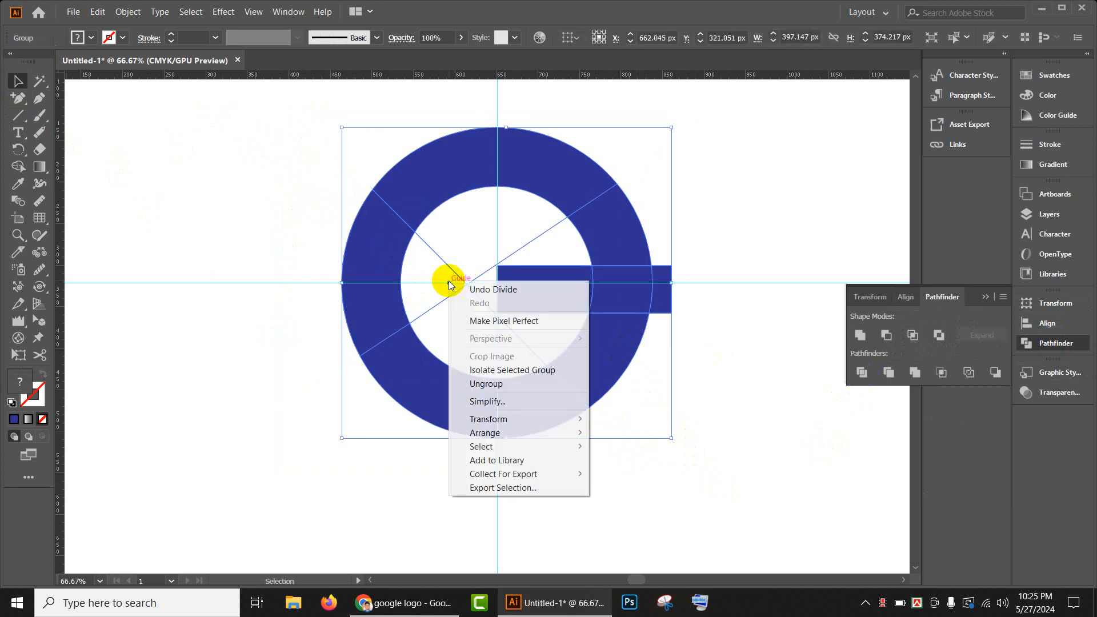
click(503, 384)
click(749, 422)
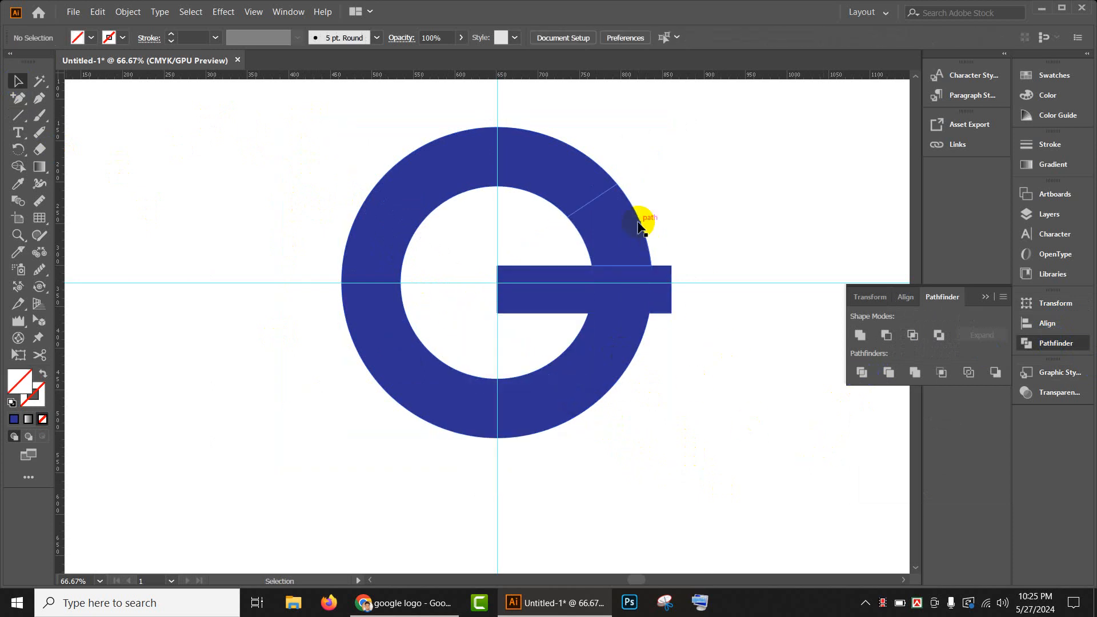
- Draw a spare unfilled line beside the logo, select all matching unfilled paths with the Magic Wand, and delete them
click(15, 117)
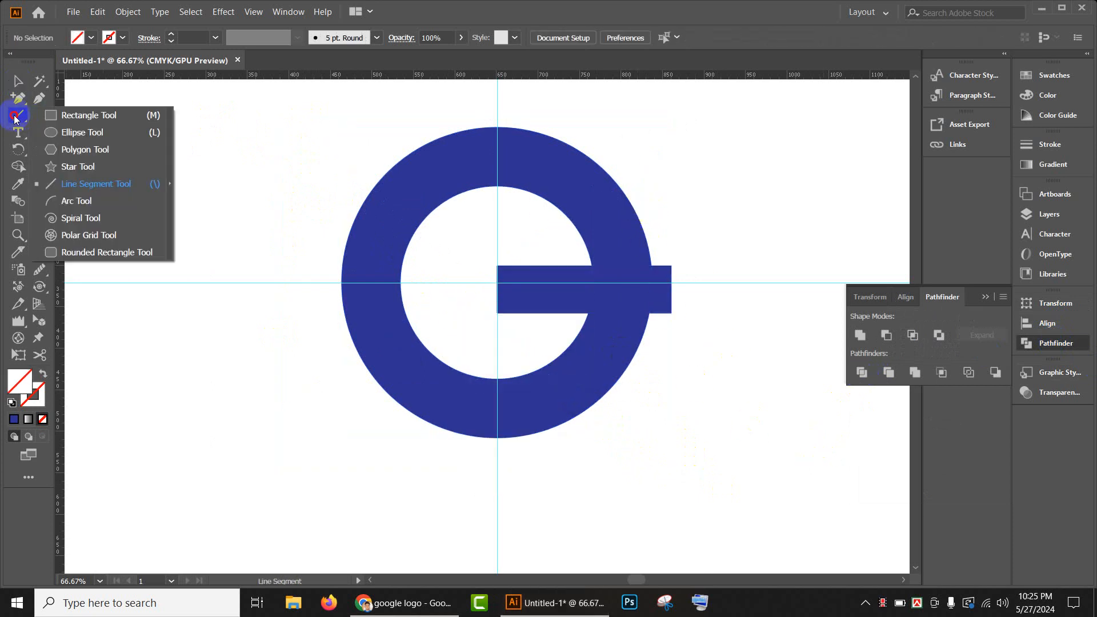
drag(718, 148, 816, 277)
click(39, 81)
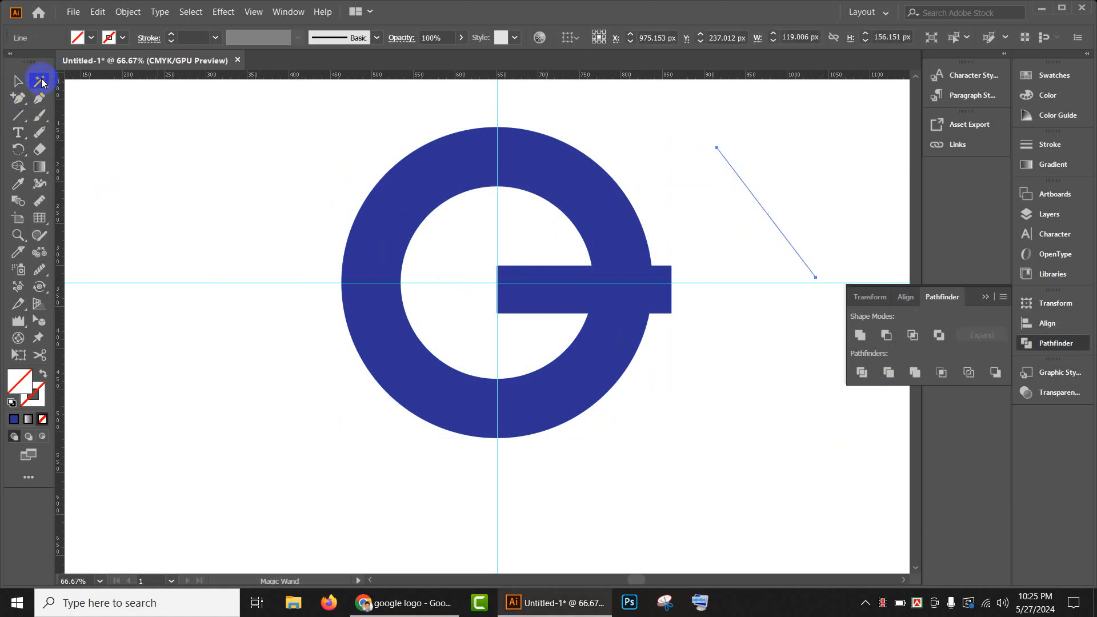
click(745, 182)
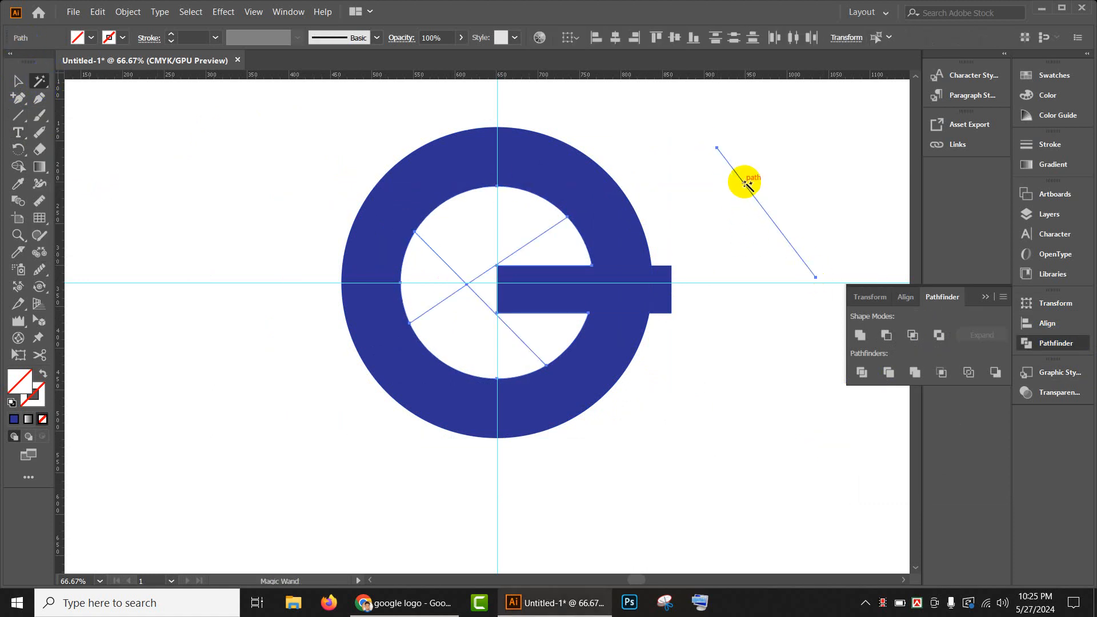
key(Delete)
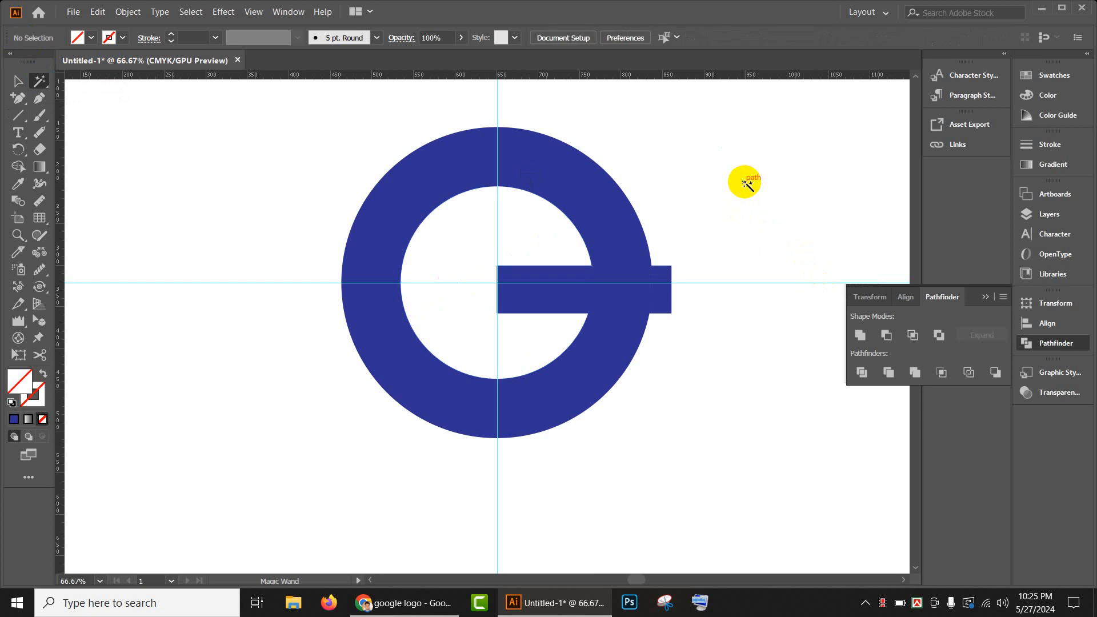
- Delete the bar stub protruding outside the ring and the ring segment directly above the bar
click(18, 81)
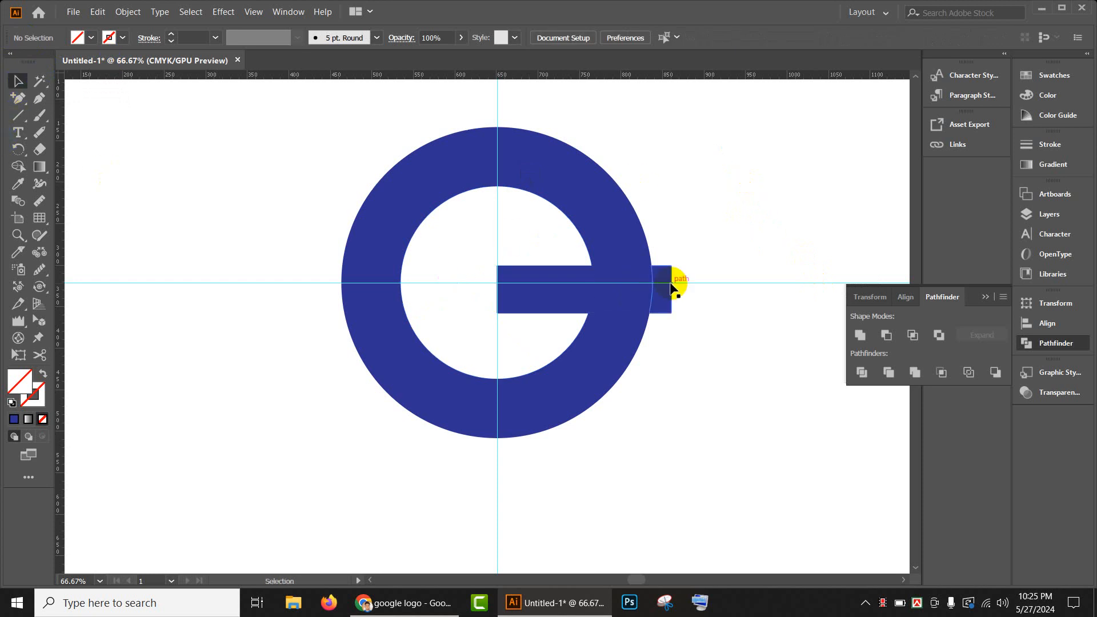
click(666, 286)
key(Delete)
click(620, 220)
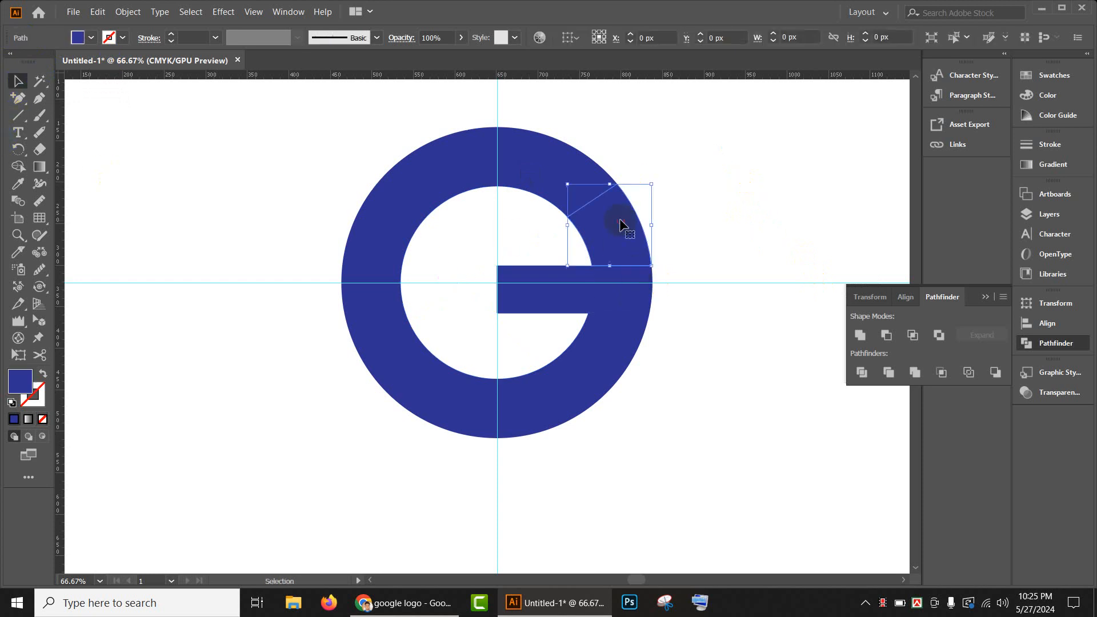
key(Delete)
- Unite the horizontal bar pieces with the lower-right ring segment using Pathfinder
drag(512, 245, 678, 331)
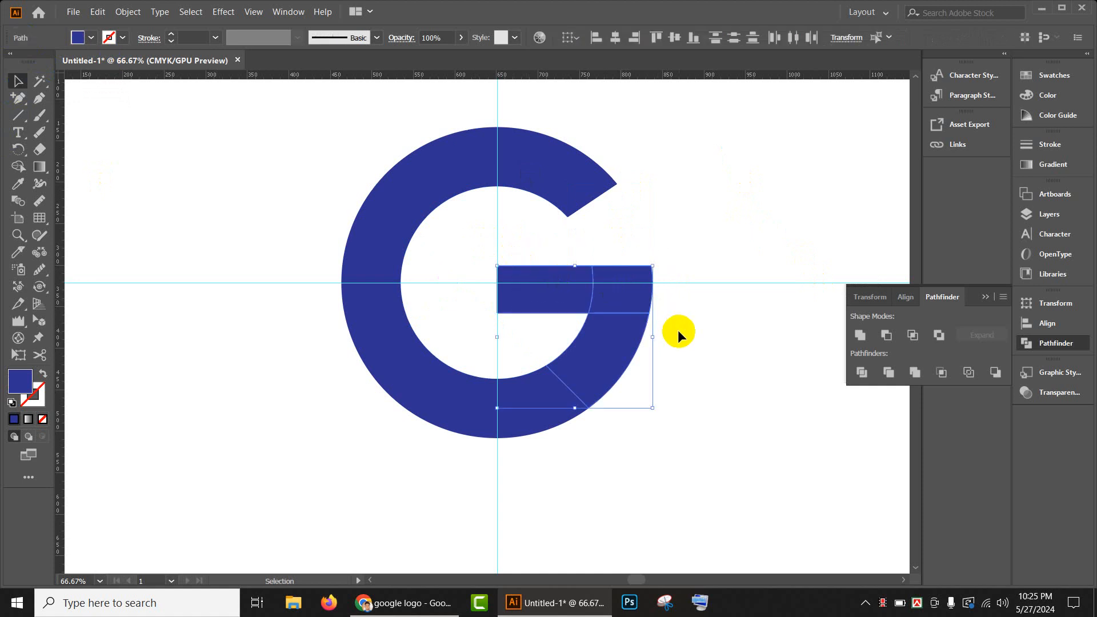
click(863, 336)
click(736, 282)
- Recolour the top segment of the G with the red swatch rectangle's fill using the Eyedropper
click(536, 186)
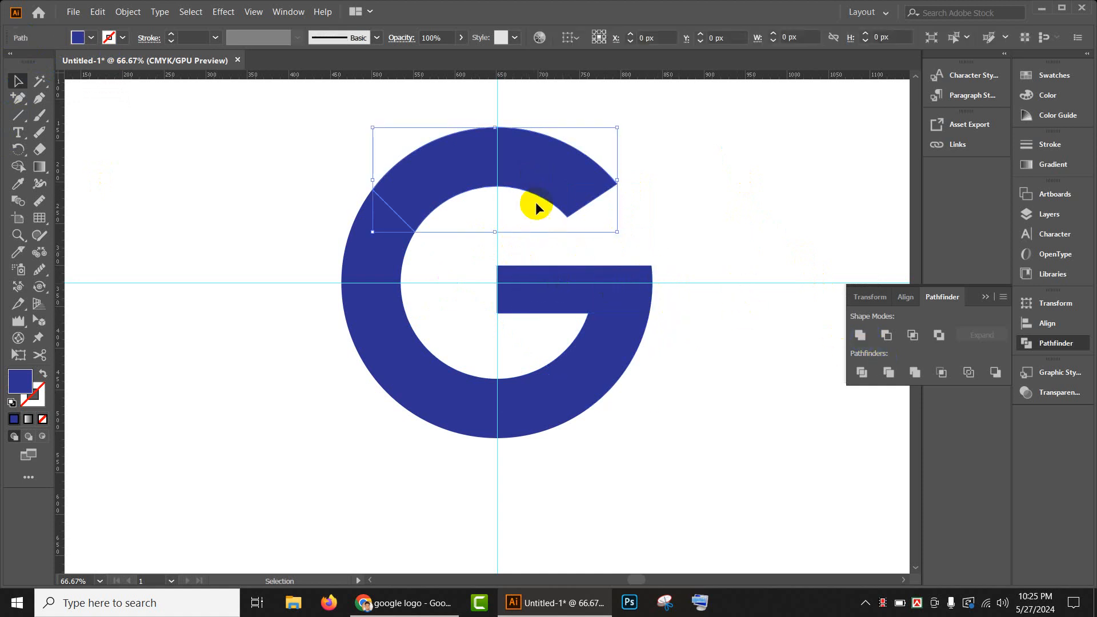
scroll(481, 262, down, 2)
key(v)
drag(634, 274, 698, 258)
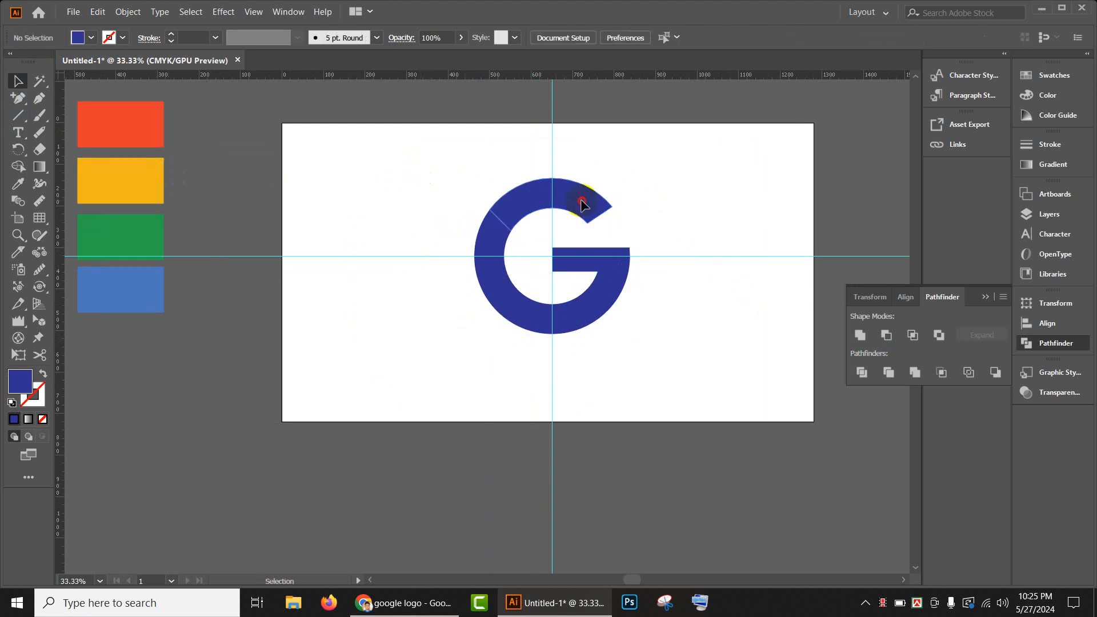
key(i)
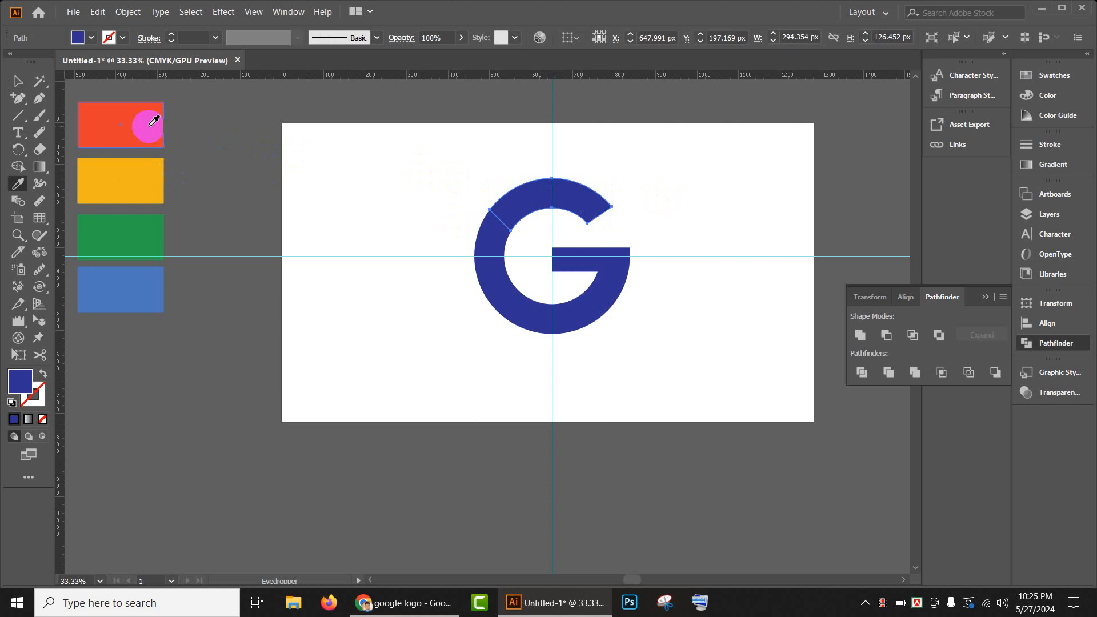
click(153, 121)
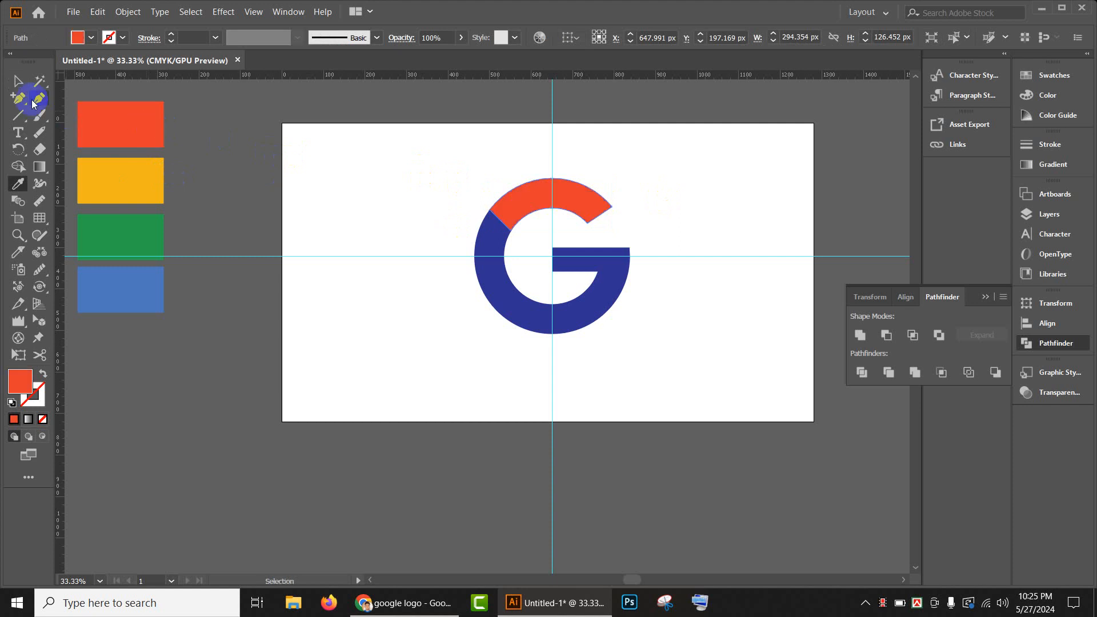
- Recolour the left segment of the G yellow and the bottom segment green by sampling the matching swatch rectangles
click(18, 81)
click(487, 225)
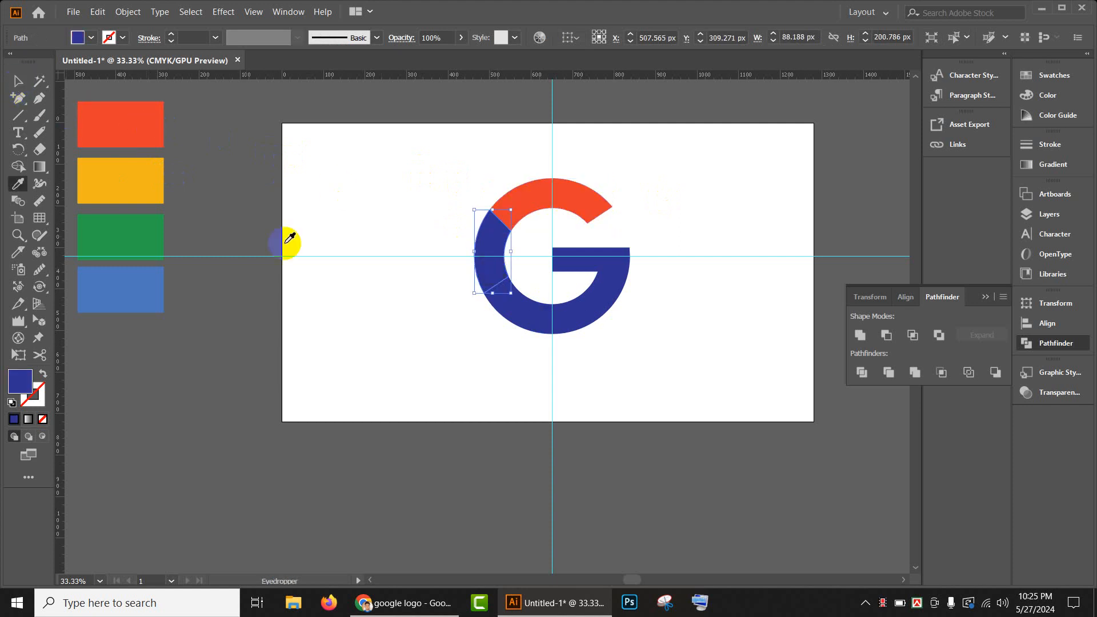
key(i)
click(117, 182)
click(17, 81)
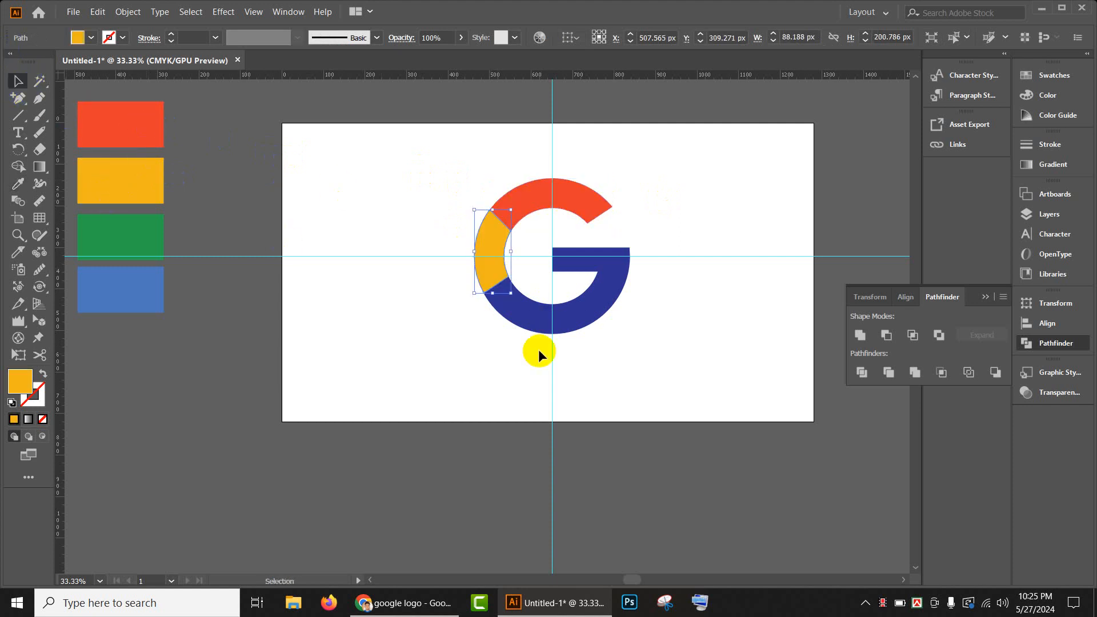
click(521, 306)
key(i)
click(146, 239)
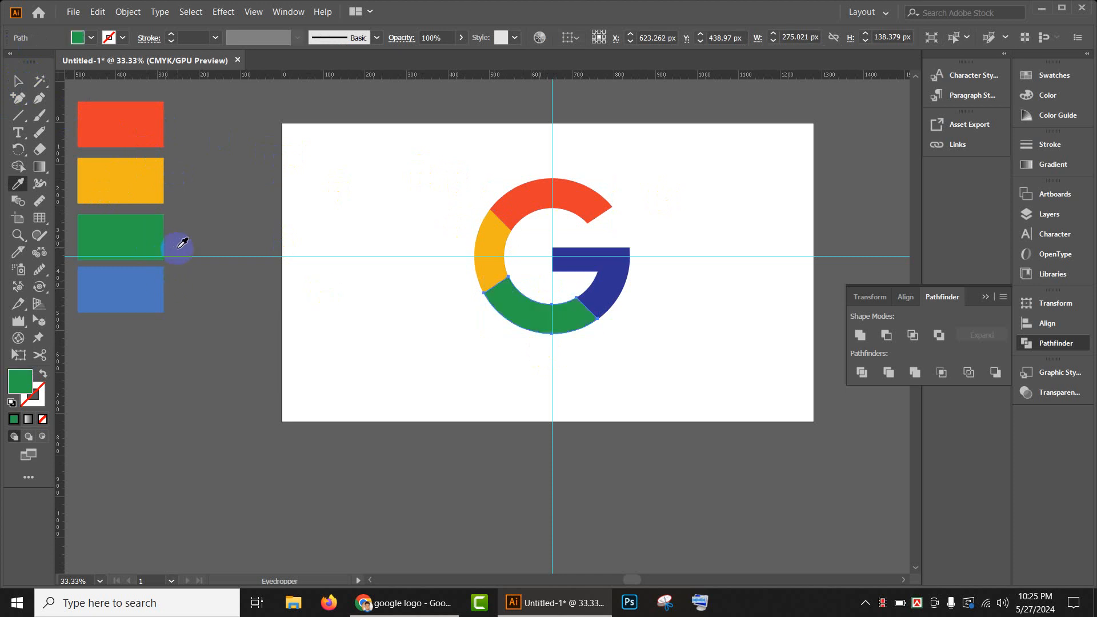
- Recolour the united bar and lower-right segment with the light blue swatch rectangle's fill, and deselect it
click(17, 82)
click(600, 269)
key(i)
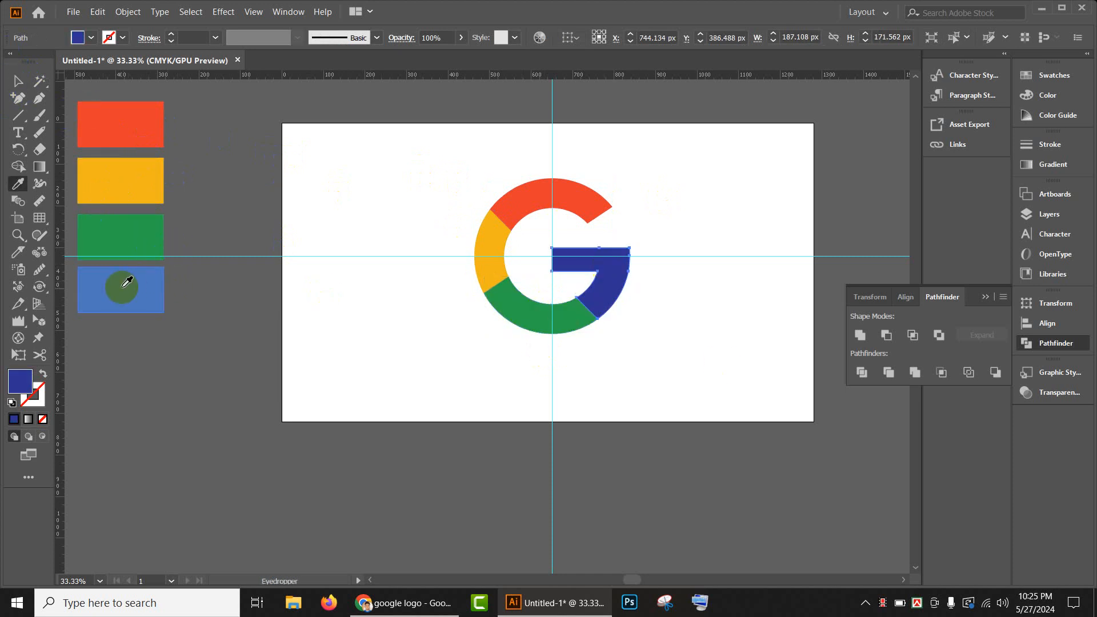
click(120, 286)
click(17, 81)
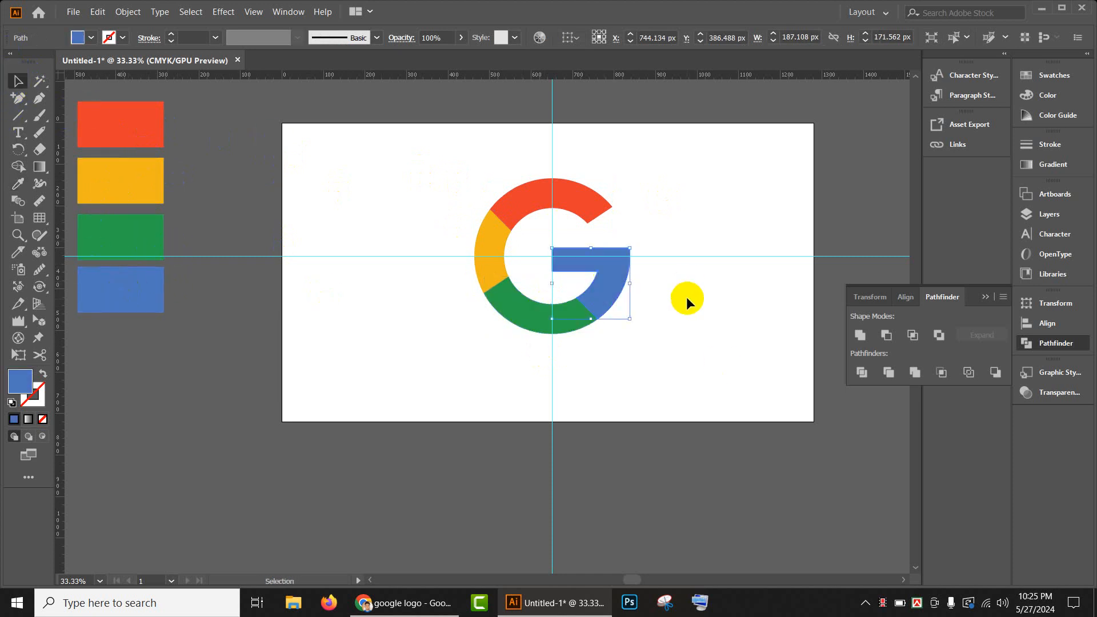
click(684, 297)
- Group all coloured pieces of the G and move the group off the artboard, above it
scroll(484, 283, up, 2)
drag(485, 282, 765, 492)
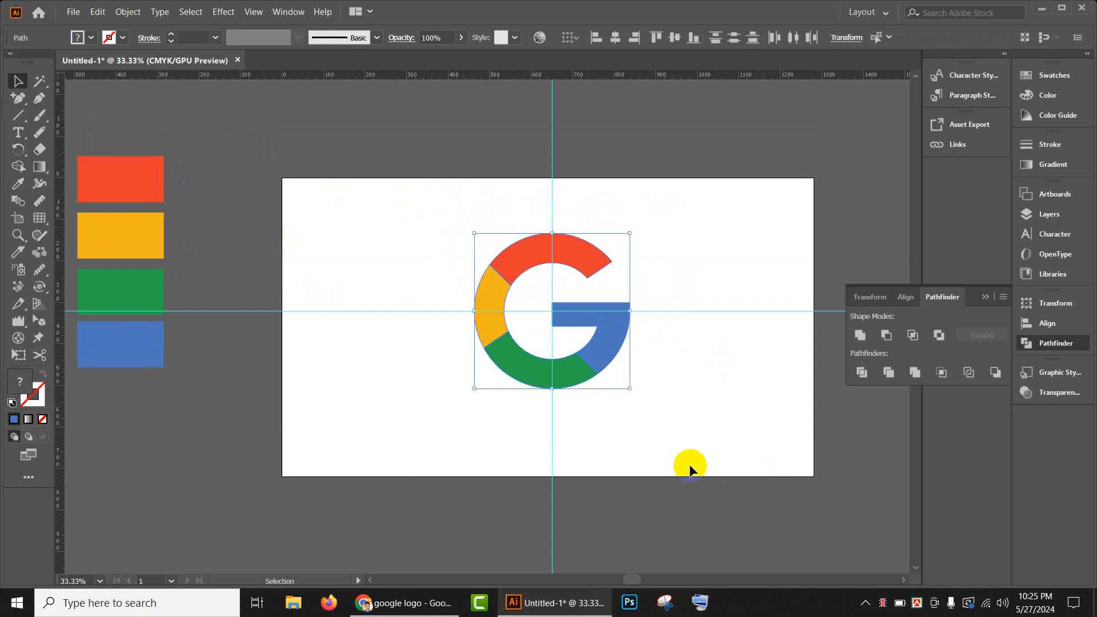
scroll(600, 400, up, 3)
drag(558, 357, 470, 137)
scroll(698, 326, up, 2)
drag(472, 278, 476, 212)
scroll(532, 378, down, 2)
scroll(533, 379, down, 2)
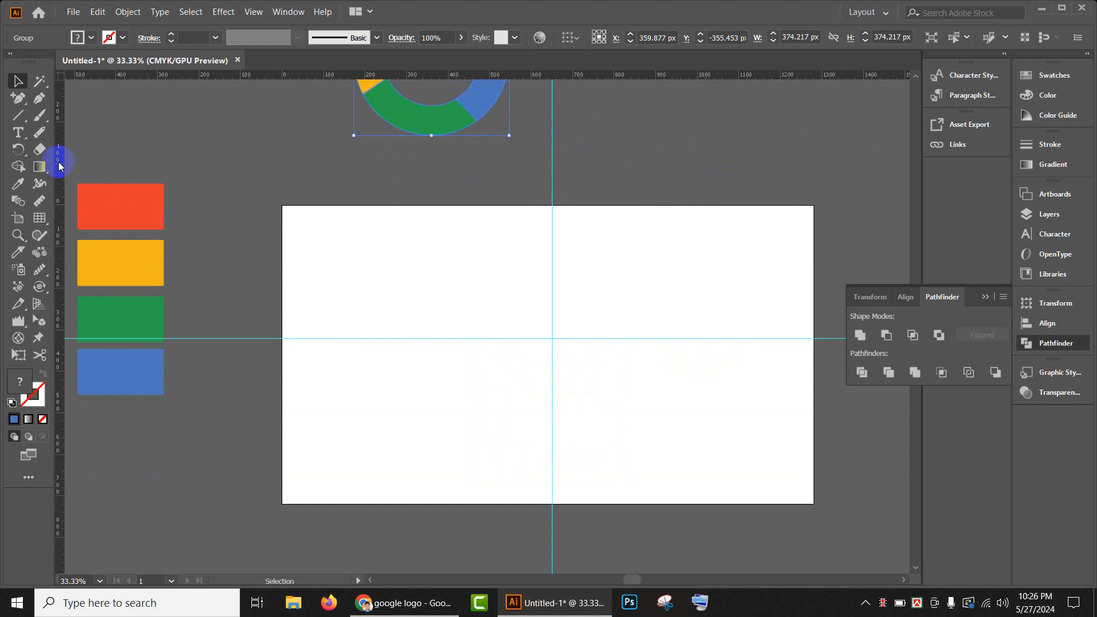
- Draw a blue circle about 530 px in diameter centred on the intersection of the guides
click(18, 116)
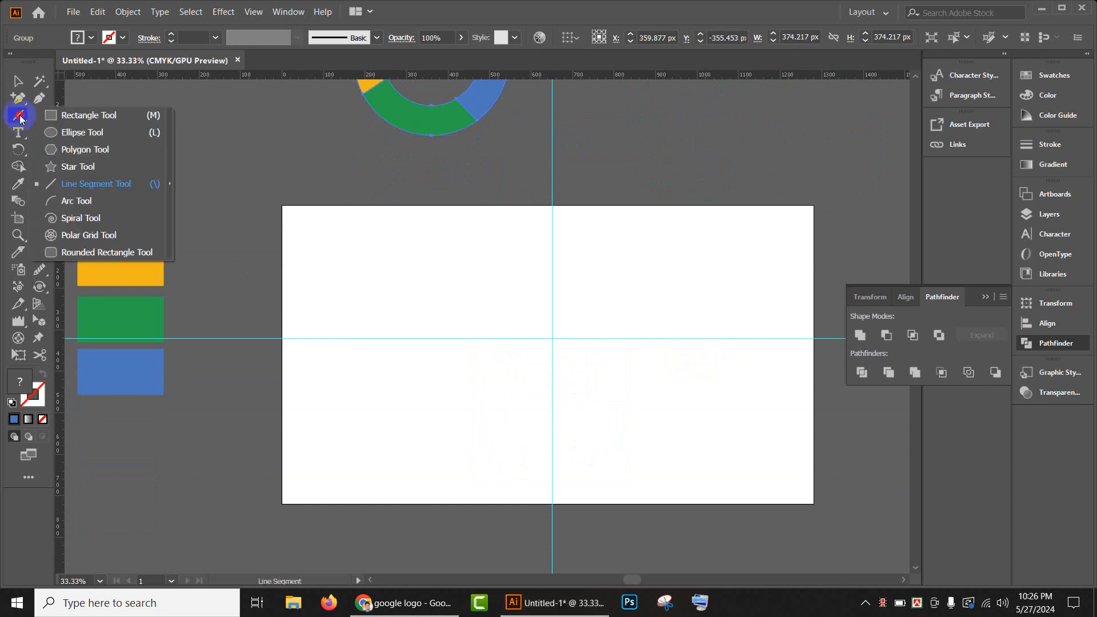
click(86, 132)
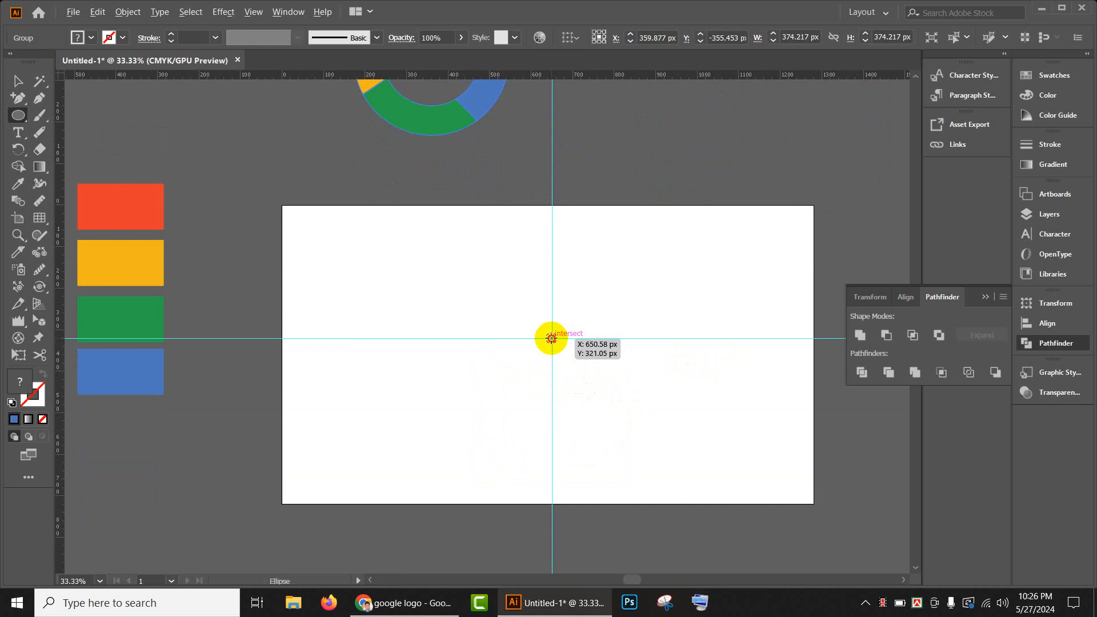
drag(552, 338, 640, 446)
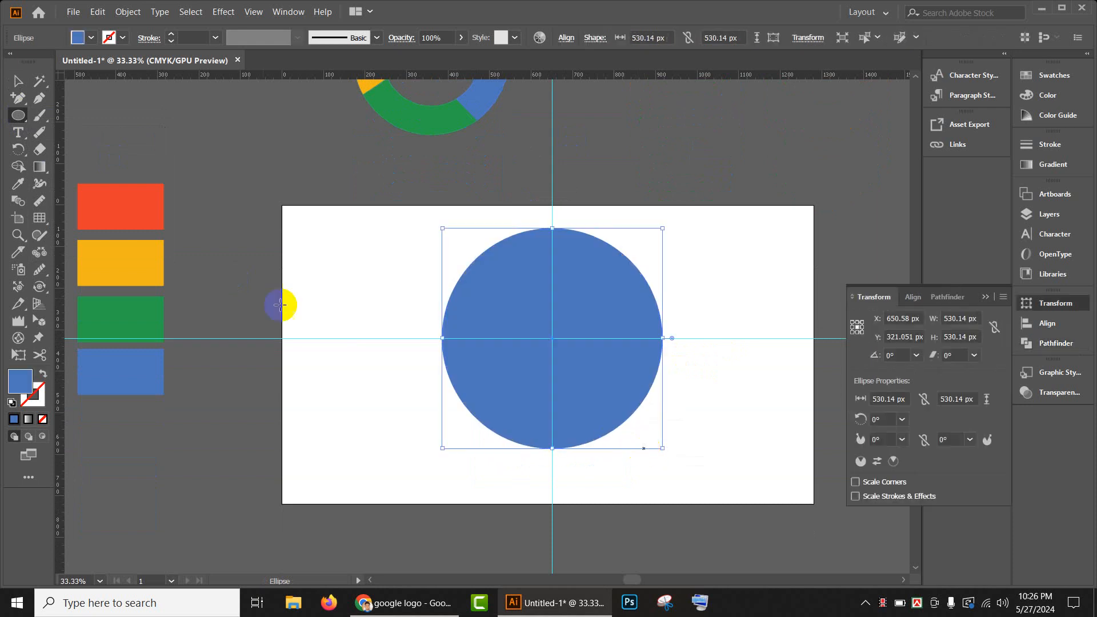
- Create a smaller concentric copy of the blue circle, about 345 px in diameter
click(17, 81)
click(310, 295)
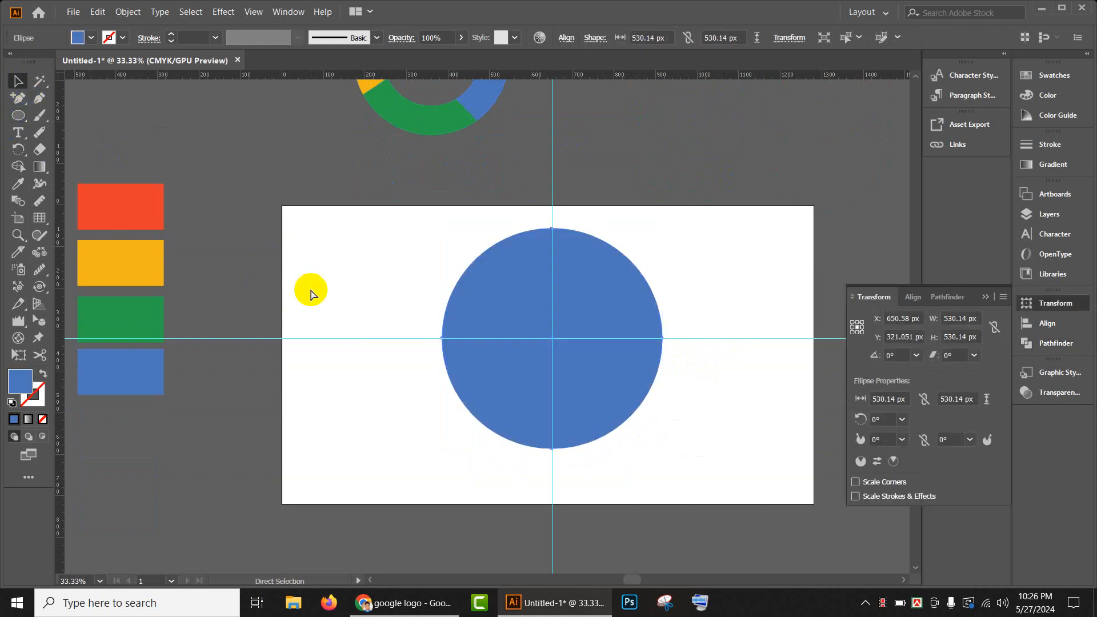
click(525, 290)
drag(661, 228, 646, 262)
drag(646, 262, 643, 269)
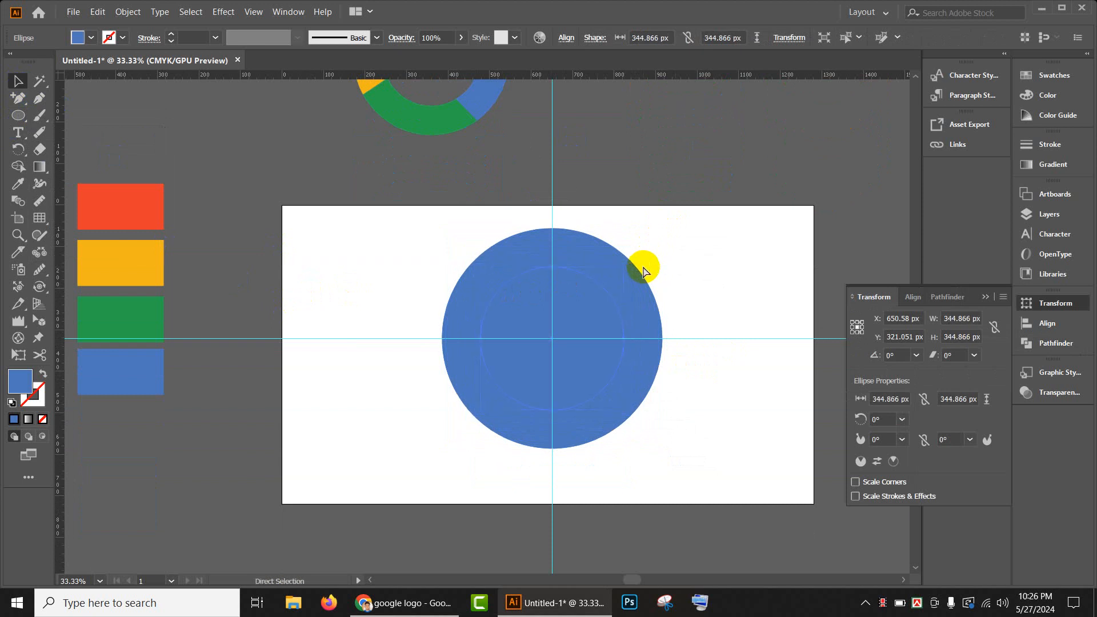
drag(619, 269, 611, 280)
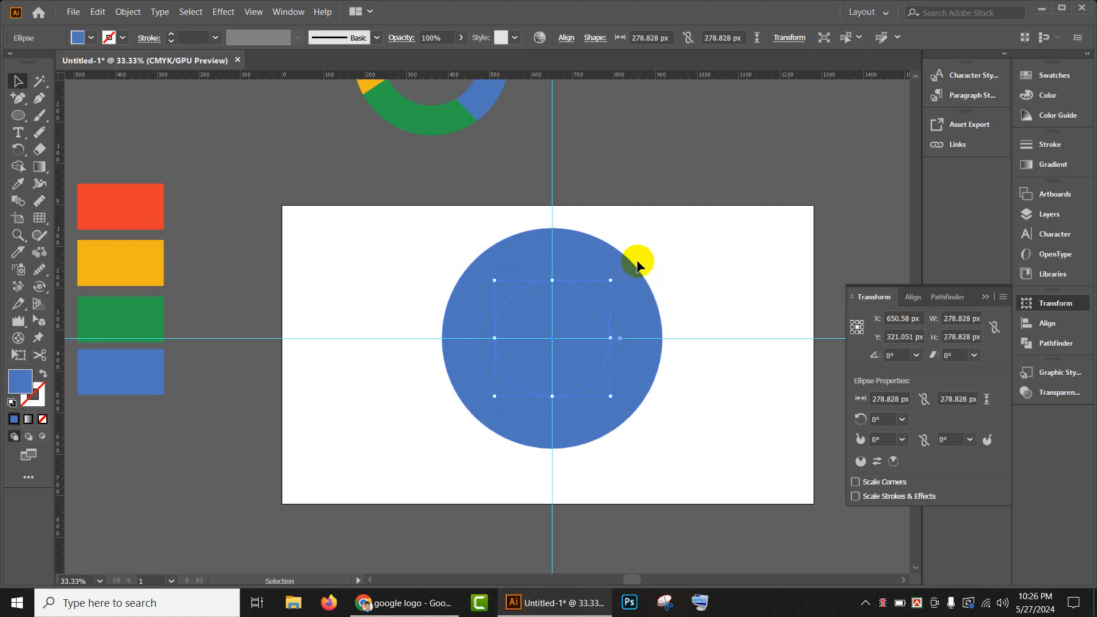
key(a)
key(ctrl+z)
key(ctrl+z)
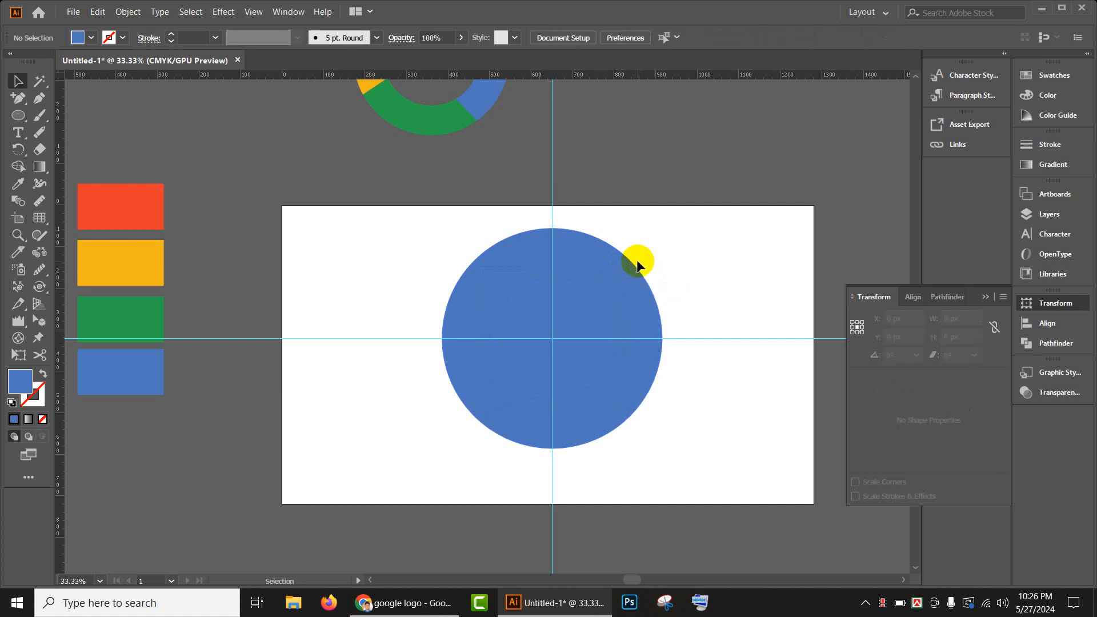
- Subtract the smaller concentric circle from the large blue circle with Minus Front to form a ring, and deselect it
click(599, 367)
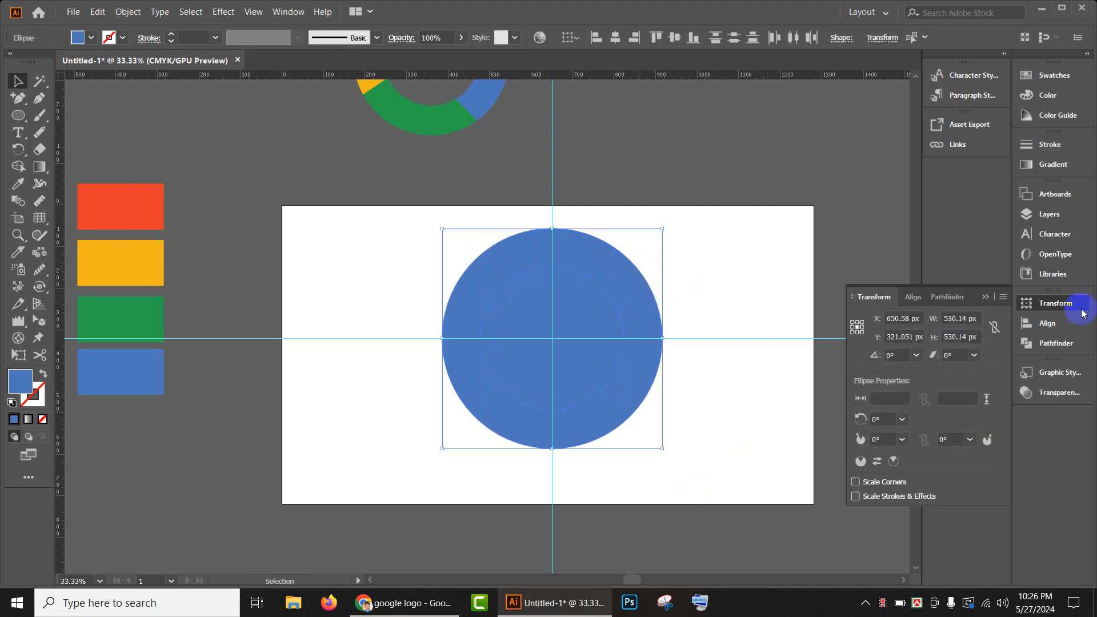
click(1033, 343)
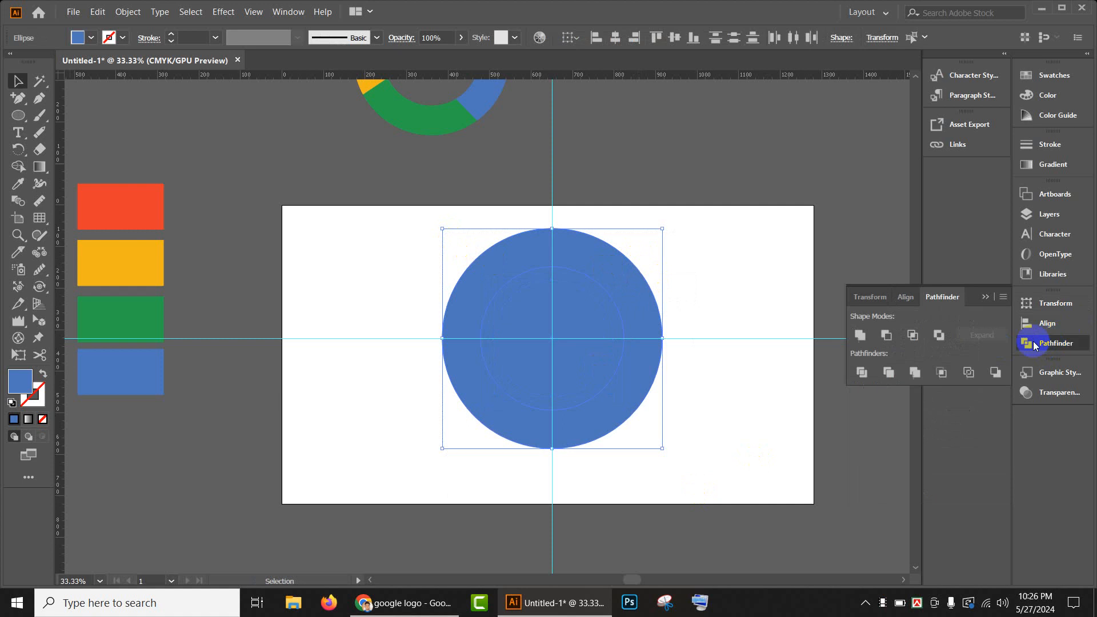
click(886, 336)
click(706, 314)
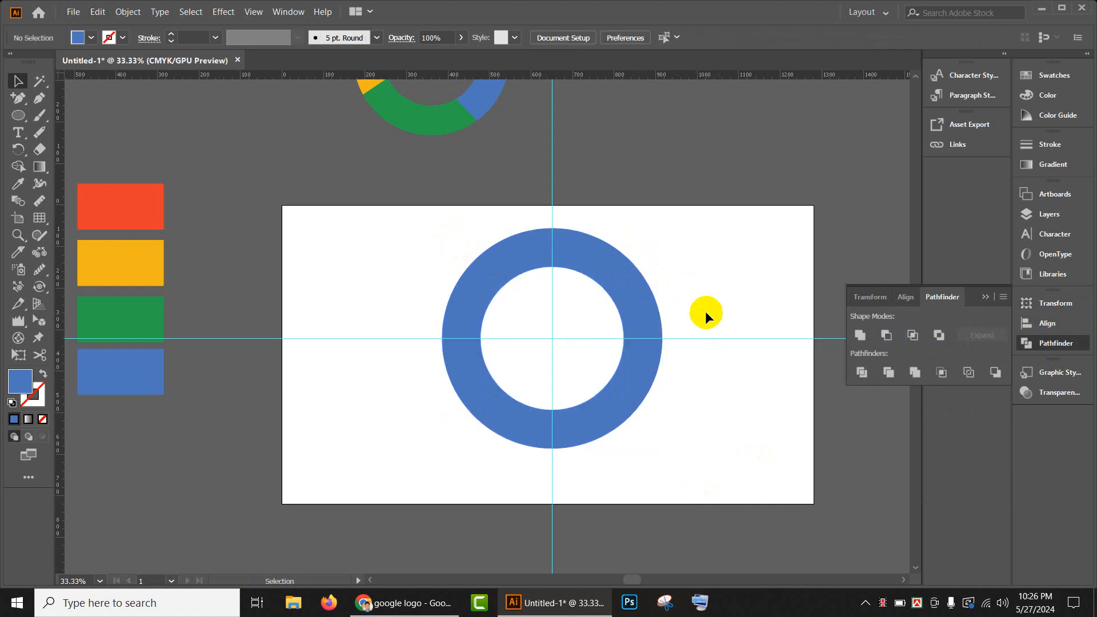
- Show the hidden blue centre circle inside the ring and deselect it
key(ctrl+alt+3)
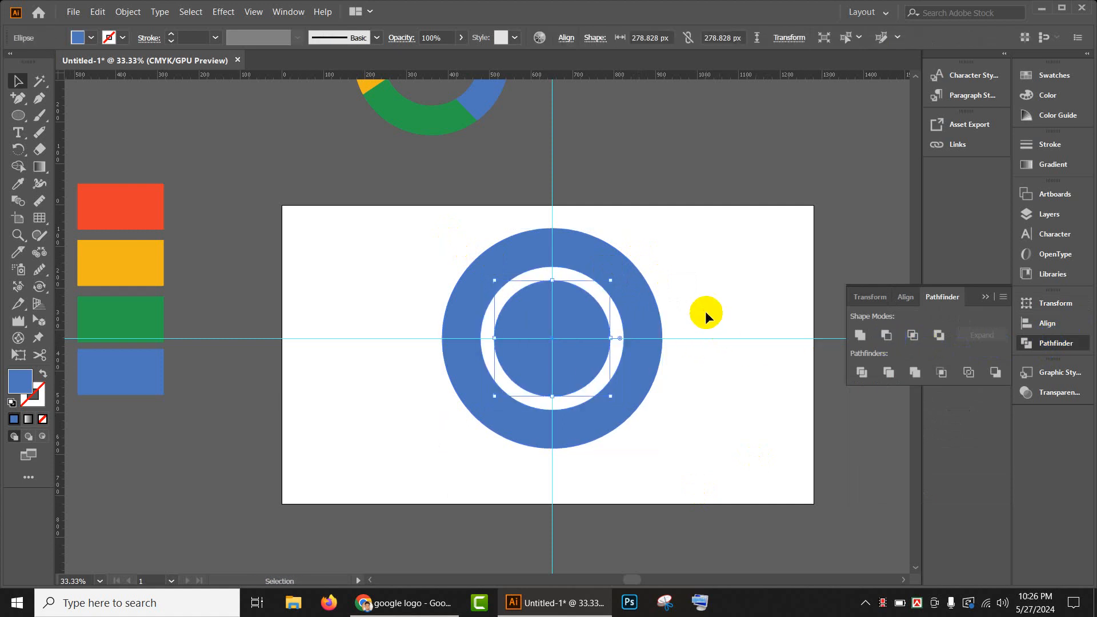
click(695, 310)
scroll(559, 307, up, 1)
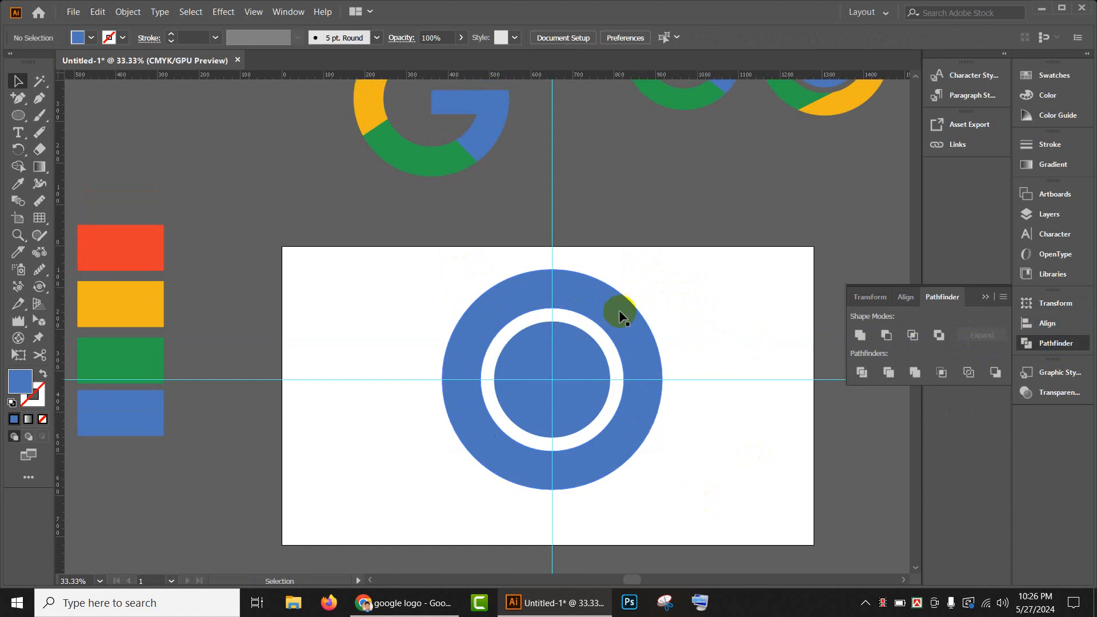
scroll(618, 311, down, 1)
scroll(617, 311, up, 3)
scroll(591, 308, down, 3)
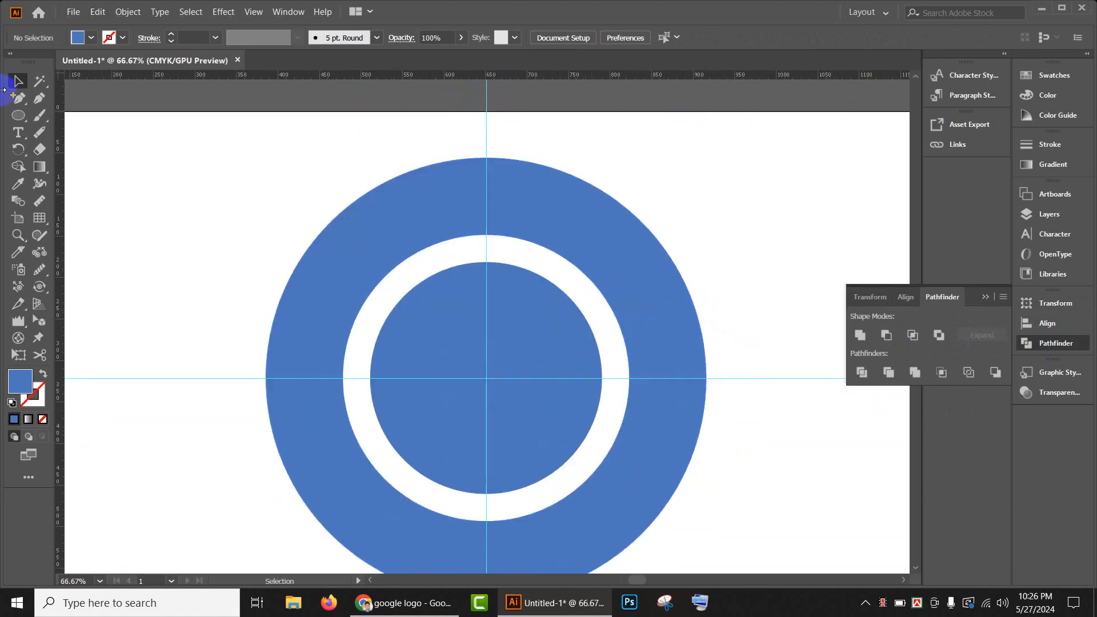
- Draw three slanted lines with the Line Segment tool across the ring at its upper right, bottom and upper left
click(649, 234)
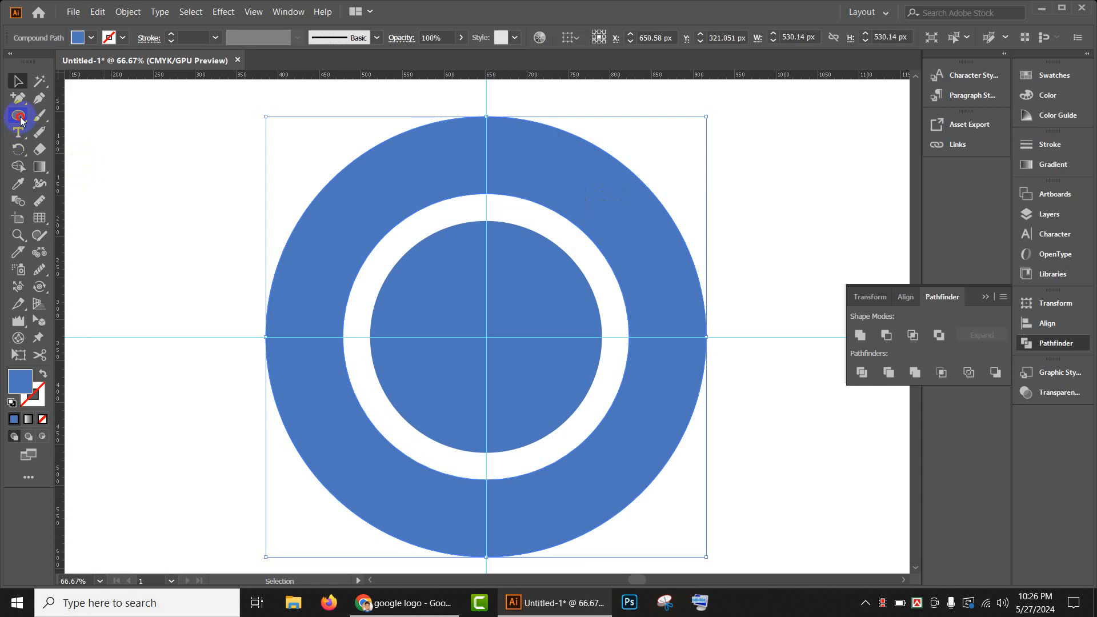
drag(20, 120, 94, 183)
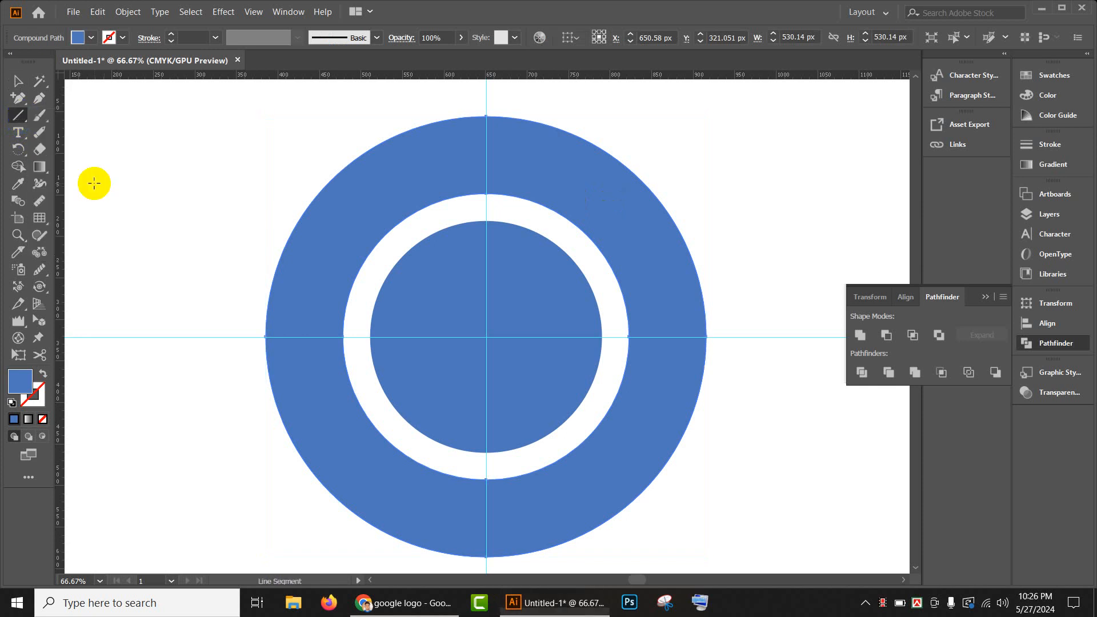
drag(581, 236, 753, 329)
scroll(705, 400, down, 3)
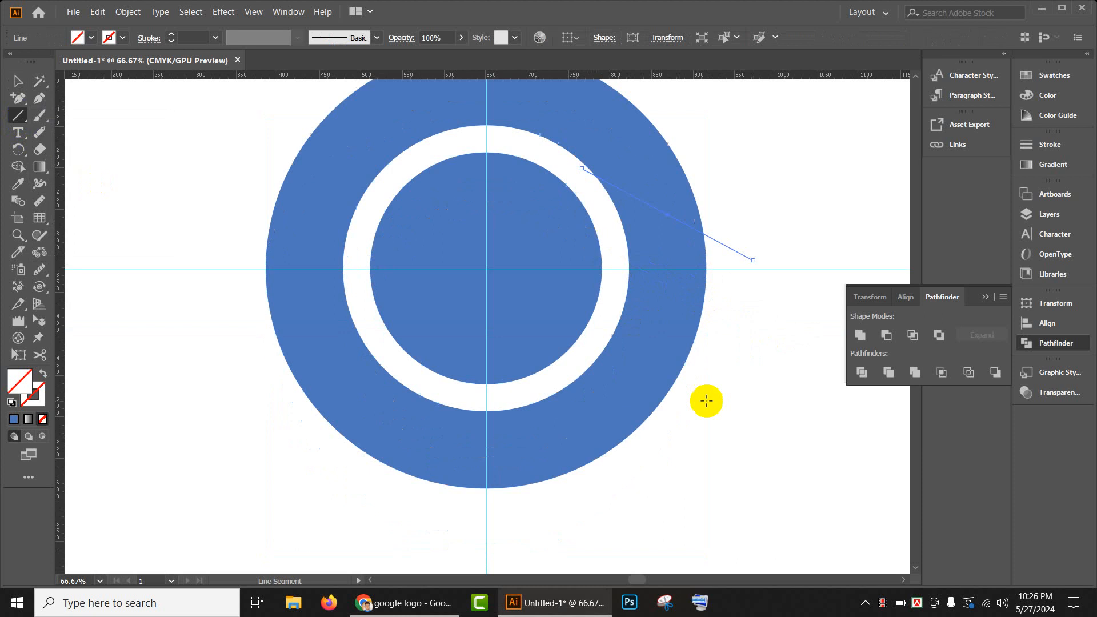
drag(563, 375, 364, 516)
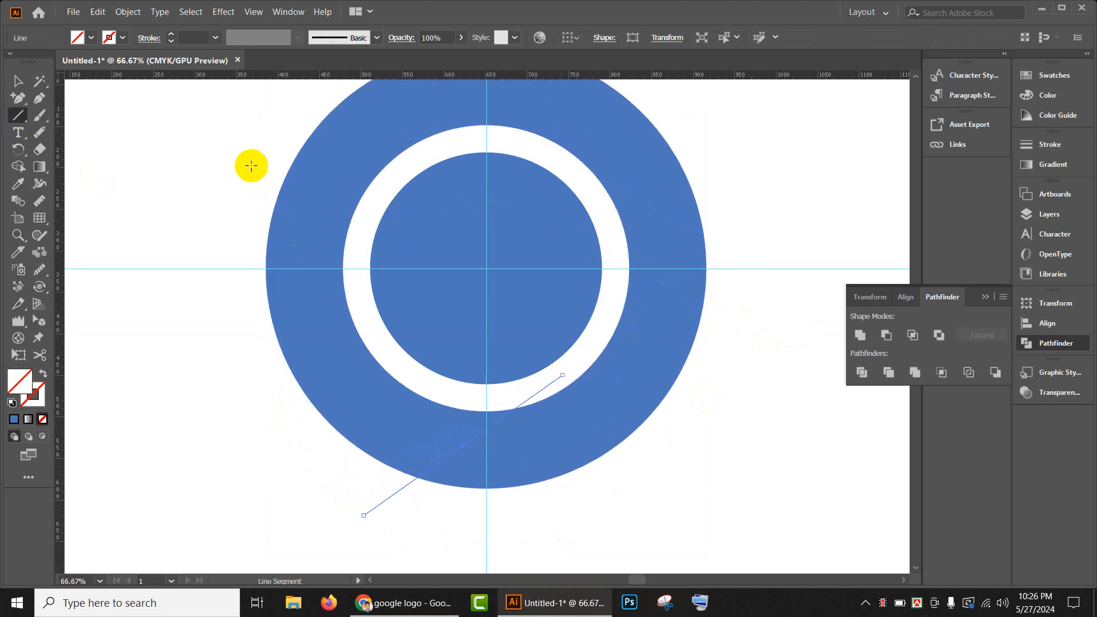
drag(248, 159, 372, 292)
- Divide the ring along the three lines with Pathfinder, ungroup the resulting pieces and deselect them
scroll(373, 292, down, 2)
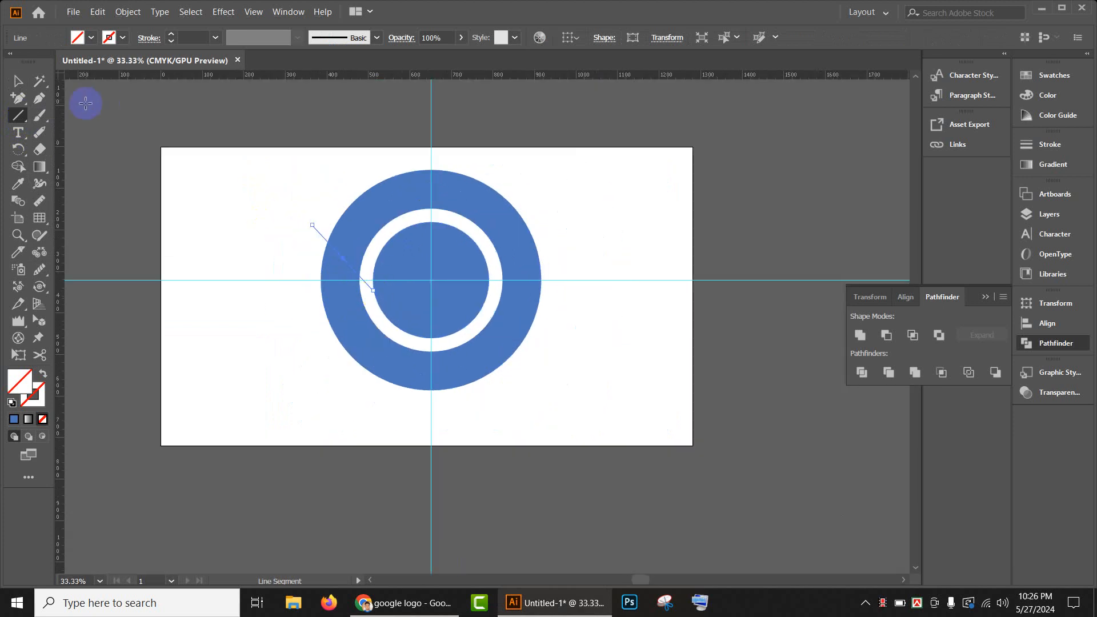
click(18, 81)
drag(281, 157, 688, 490)
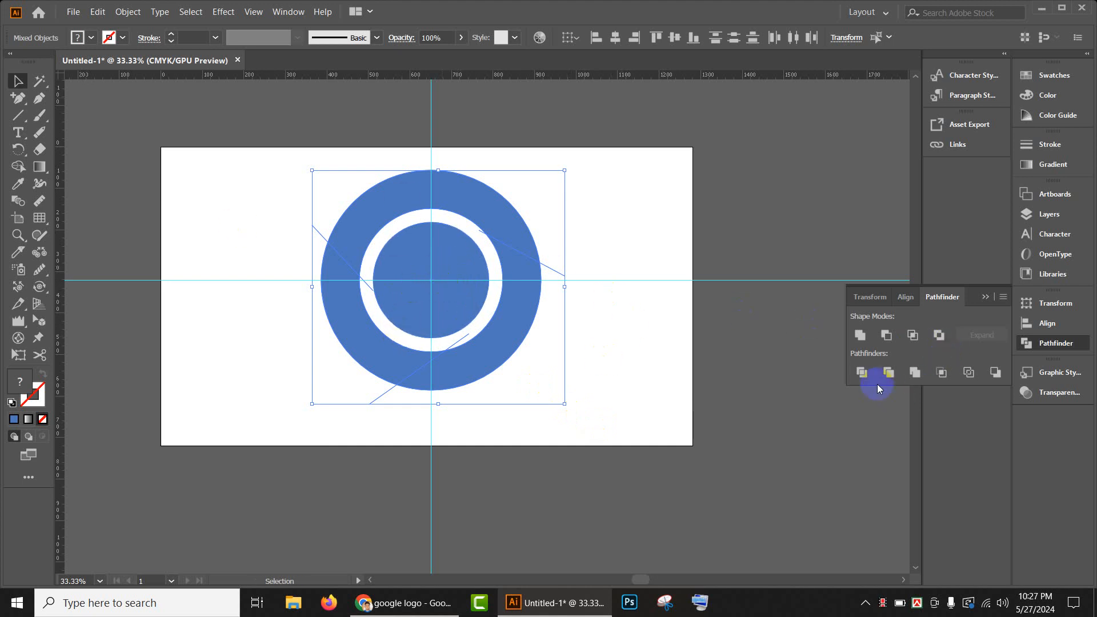
click(863, 372)
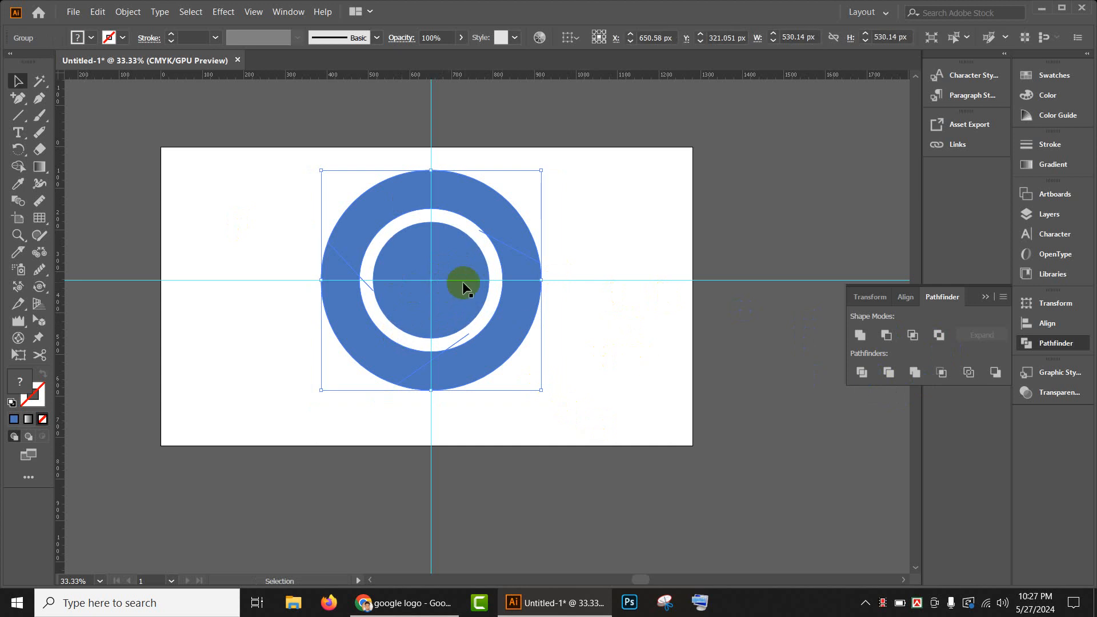
right_click(520, 274)
click(576, 378)
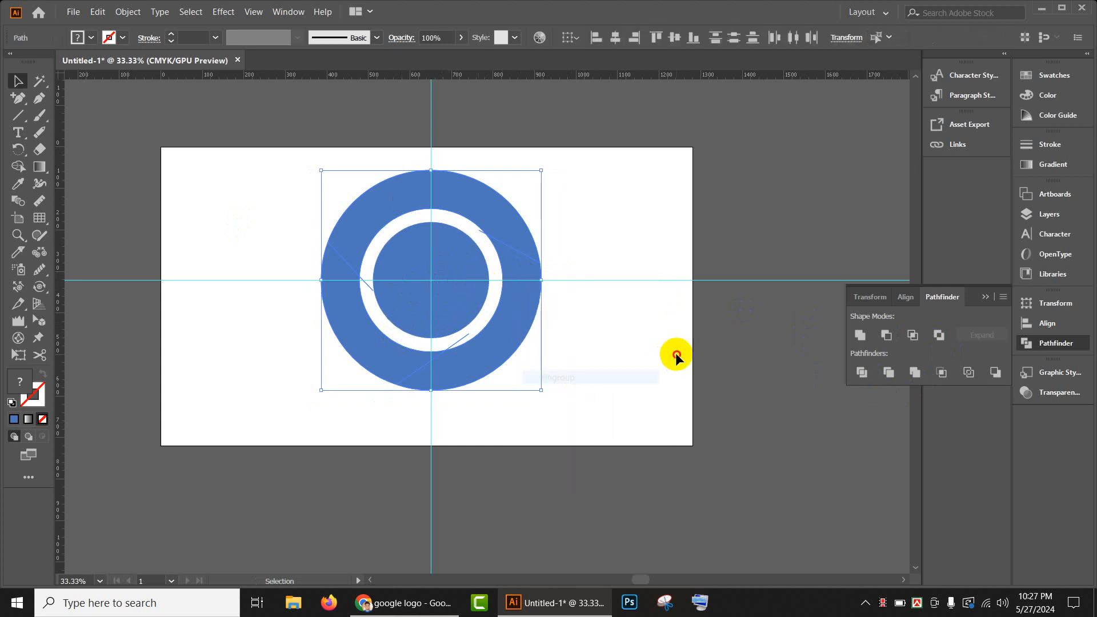
click(675, 352)
- Delete the leftover line pieces in the white gap between the ring and the centre circle
scroll(499, 241, up, 3)
click(451, 218)
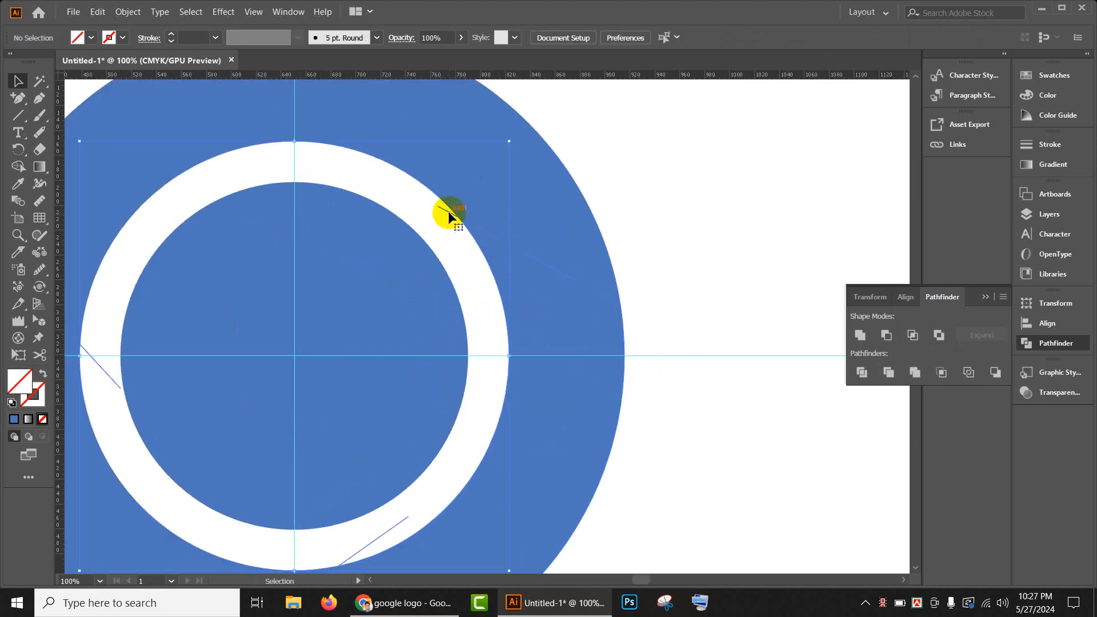
key(Delete)
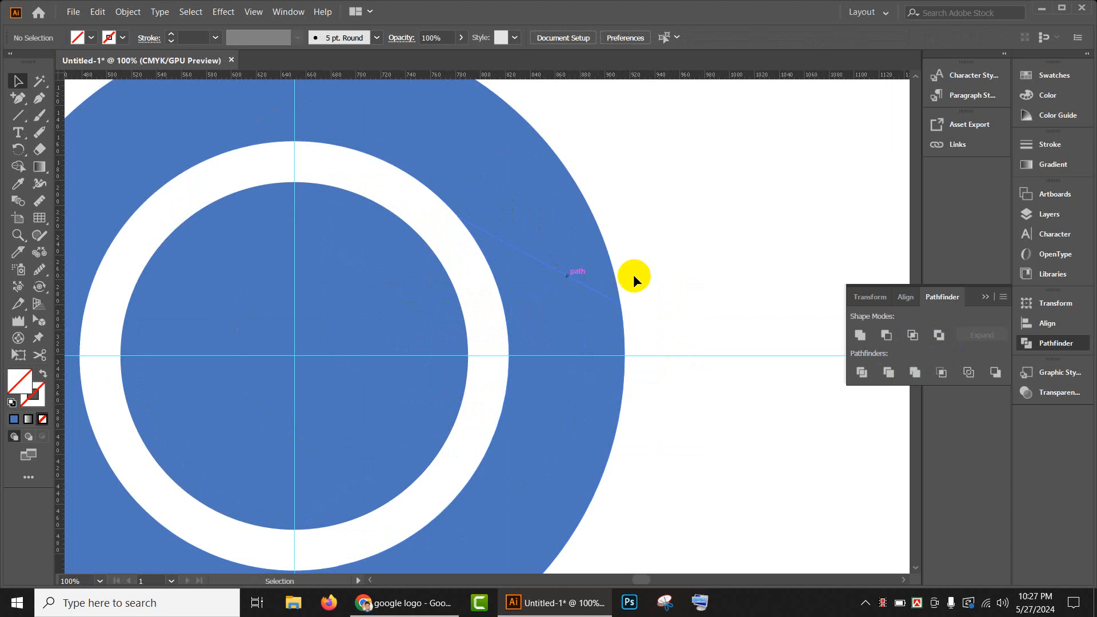
- Recolour the ring's upper segment with the fill sampled from the red swatch rectangle
scroll(651, 278, down, 2)
click(550, 197)
scroll(546, 200, down, 2)
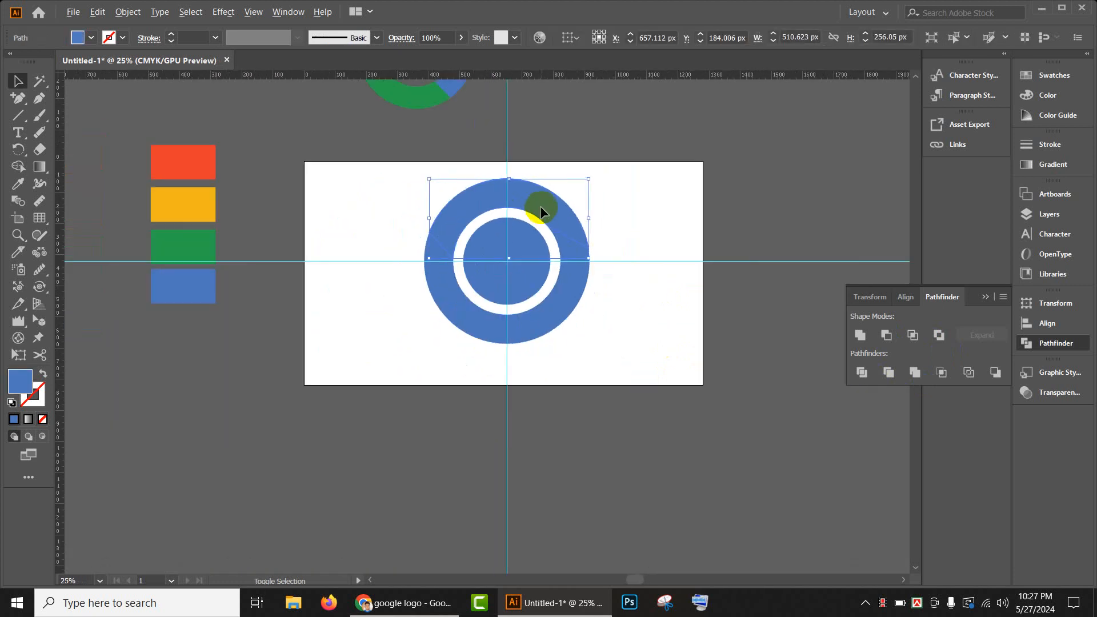
key(i)
click(204, 151)
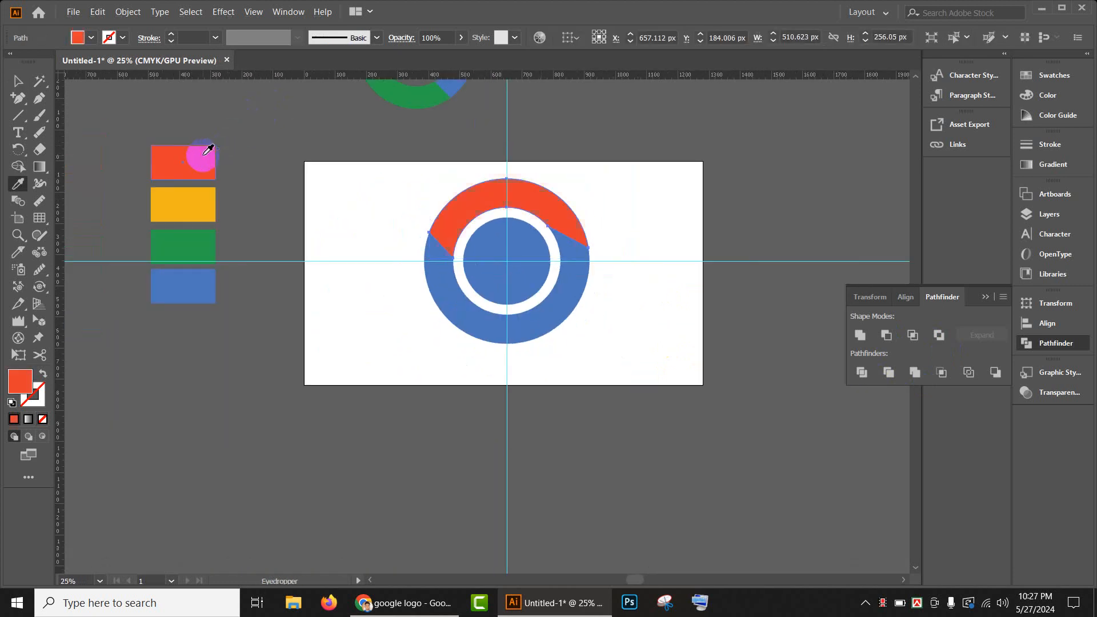
- Recolour the ring's lower-right segment with the fill sampled from the yellow swatch rectangle
click(26, 83)
click(547, 293)
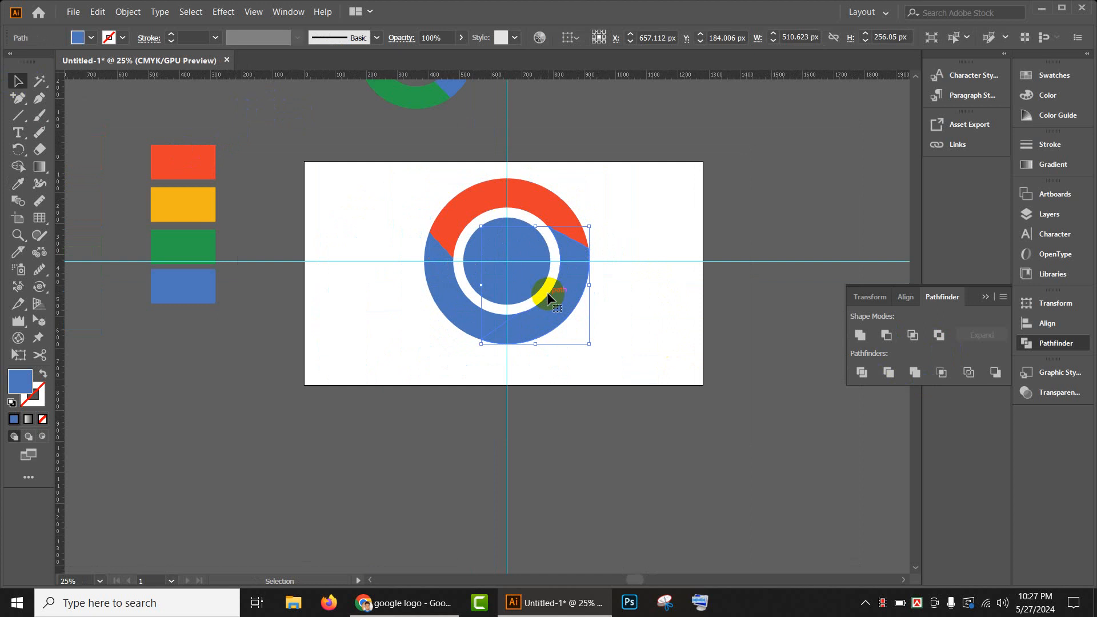
key(i)
click(188, 204)
- Recolour the ring's lower-left segment with the fill sampled from the green swatch rectangle, and deselect it
click(18, 81)
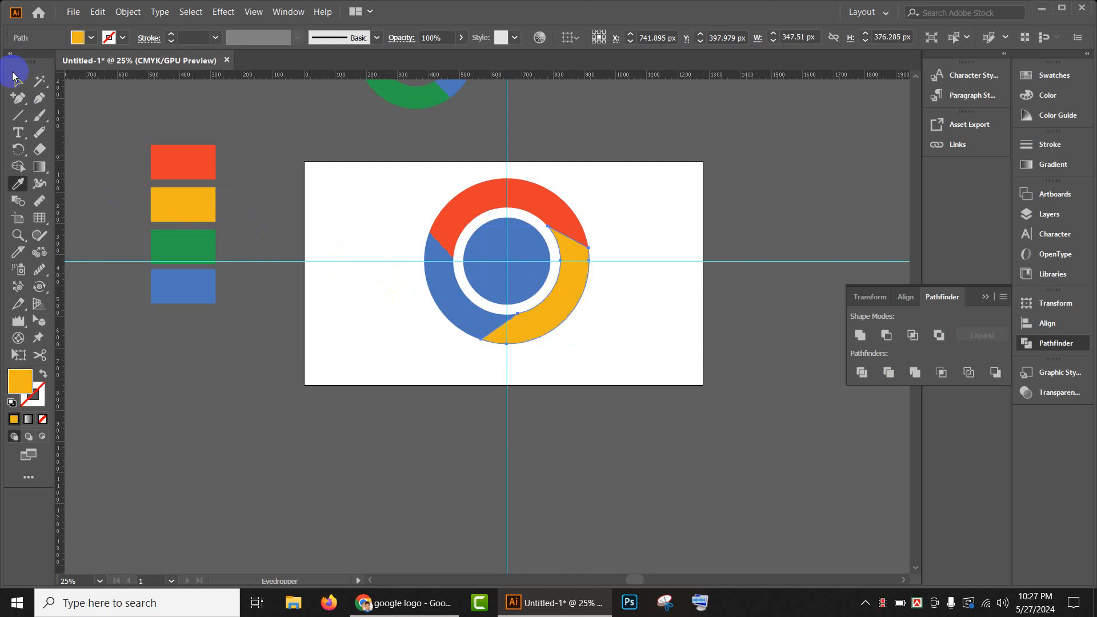
click(472, 296)
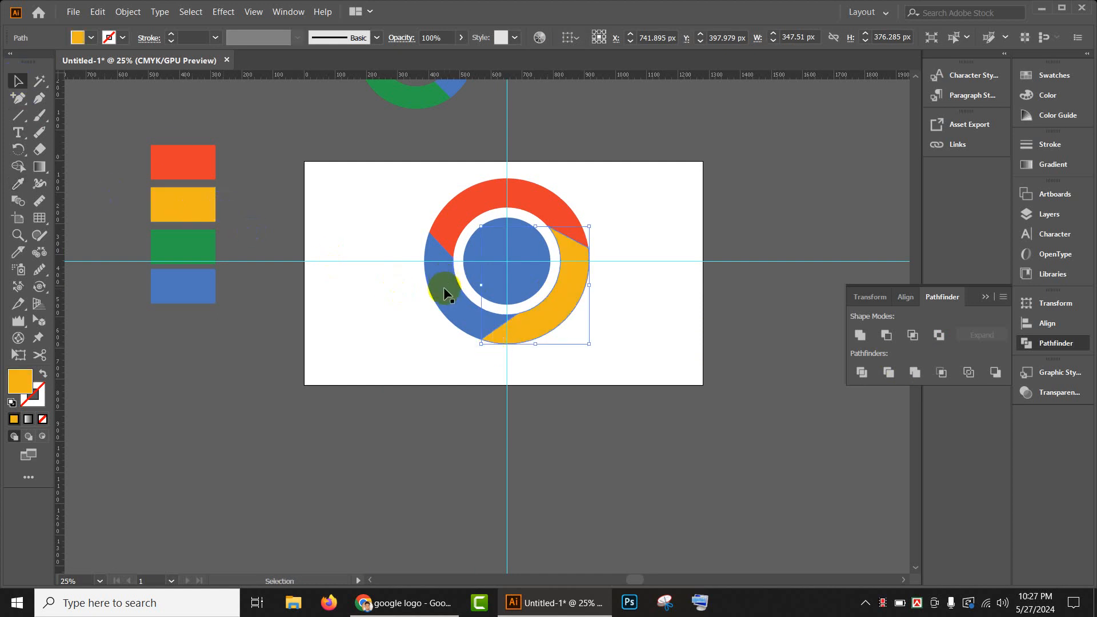
key(i)
click(188, 243)
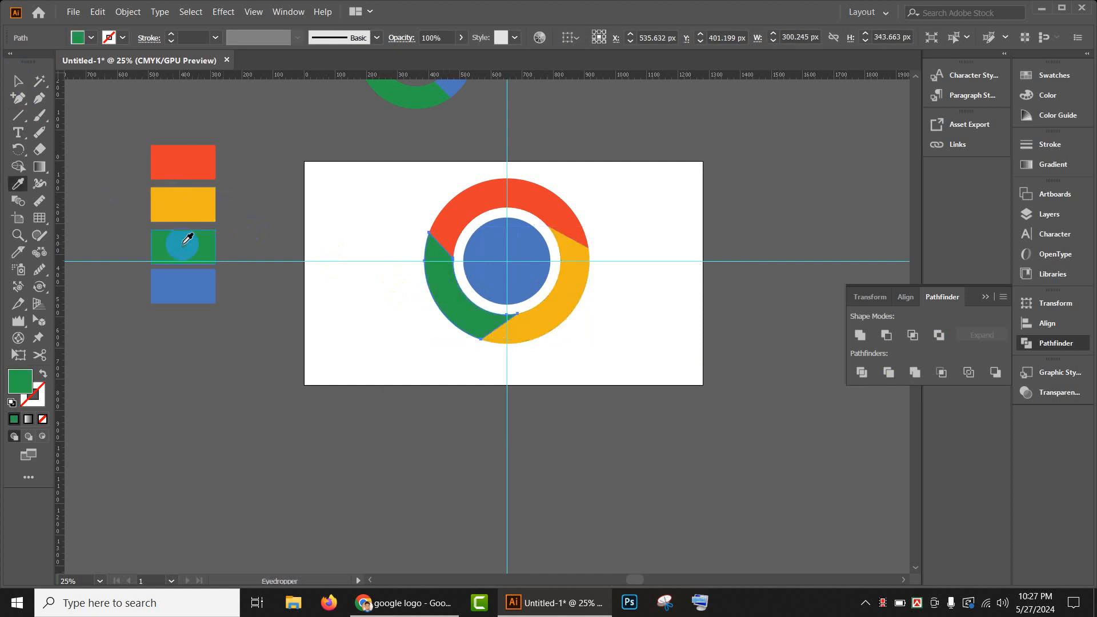
click(17, 82)
click(572, 364)
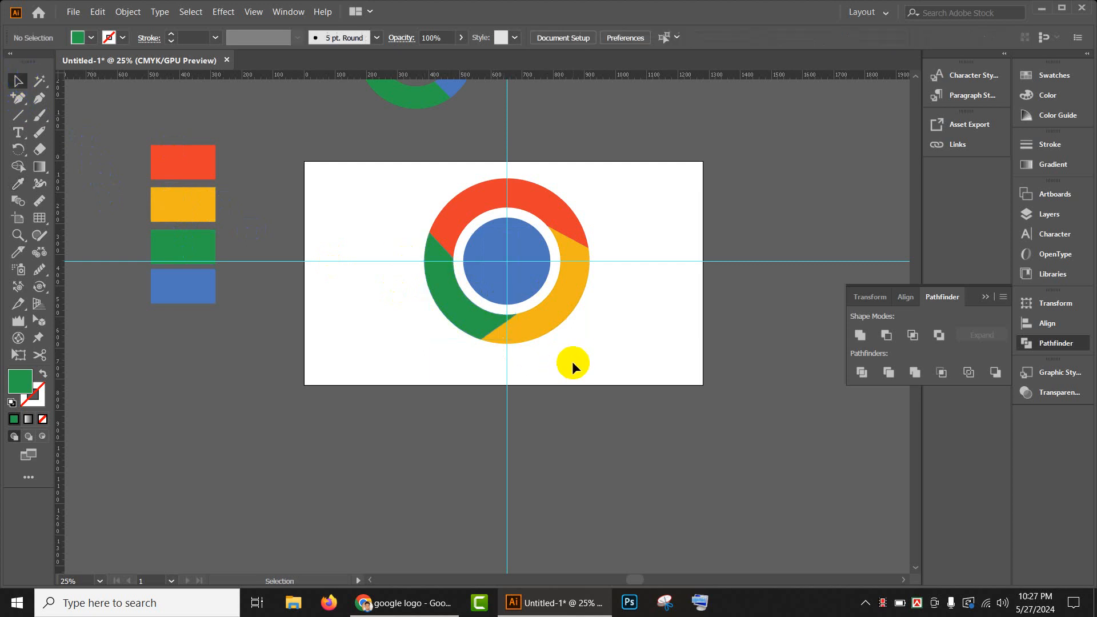
- Select the coloured ring segments together with the blue centre circle and group them
scroll(571, 361, up, 3)
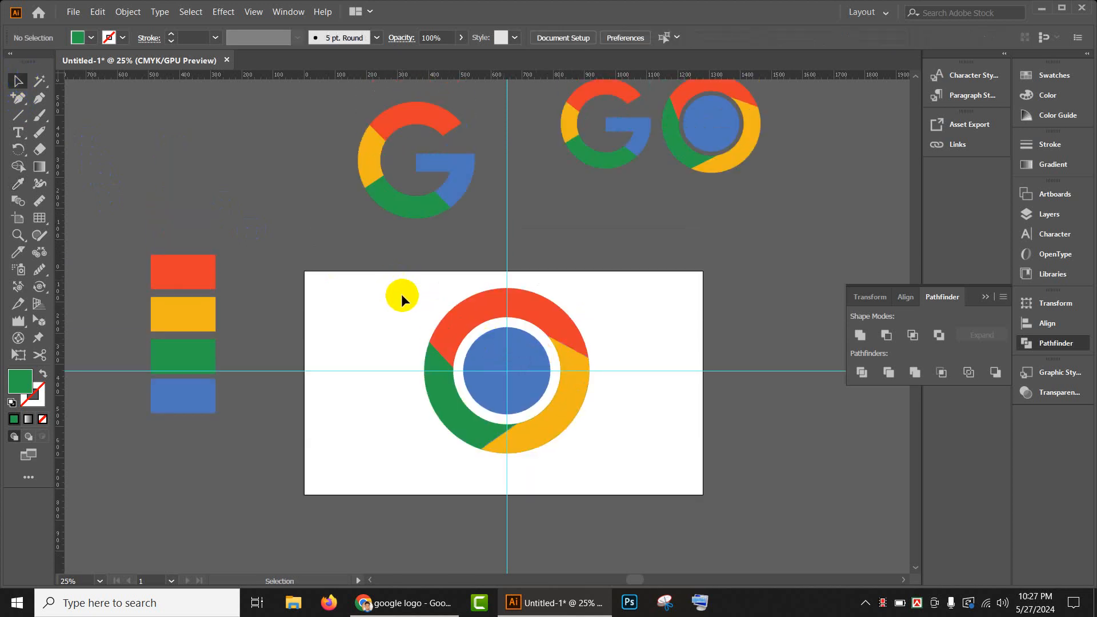
drag(402, 295, 638, 490)
key(ctrl+g)
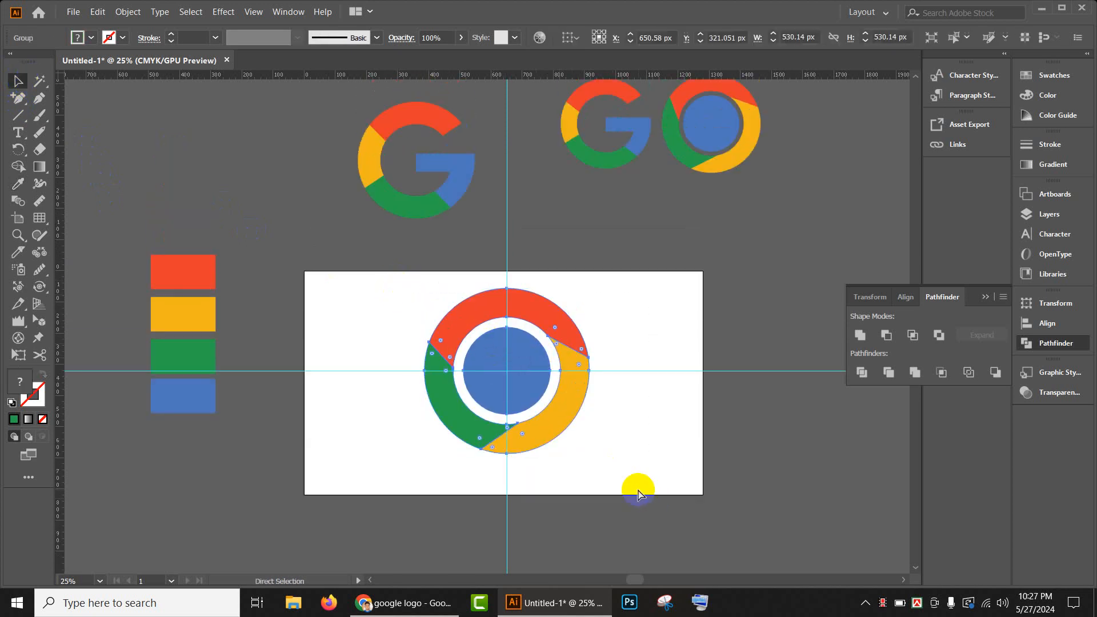